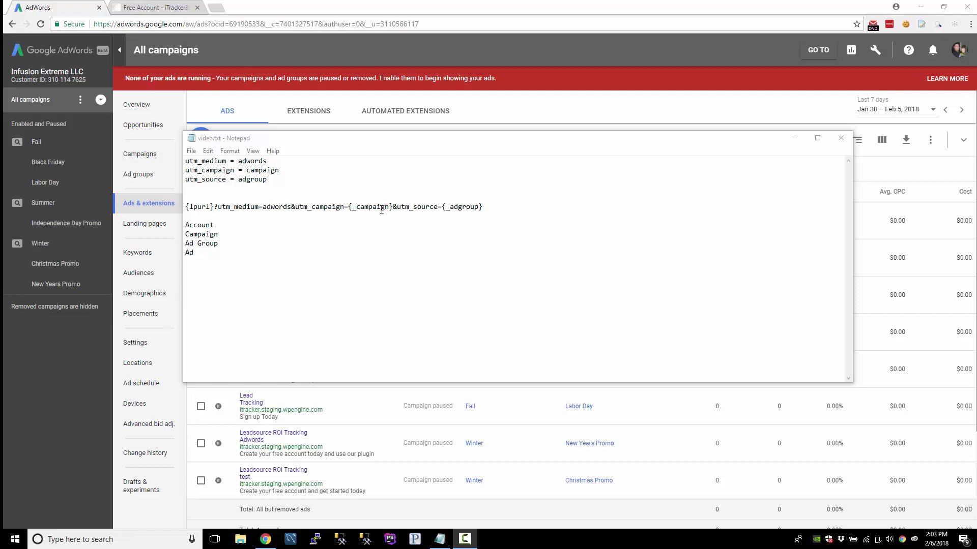
Step: Highlight the landing-page URL template, its campaign and ad group placeholders, and the Account level
{"action": "left_click_drag", "start_coordinate": [189, 206], "coordinate": [489, 210]}
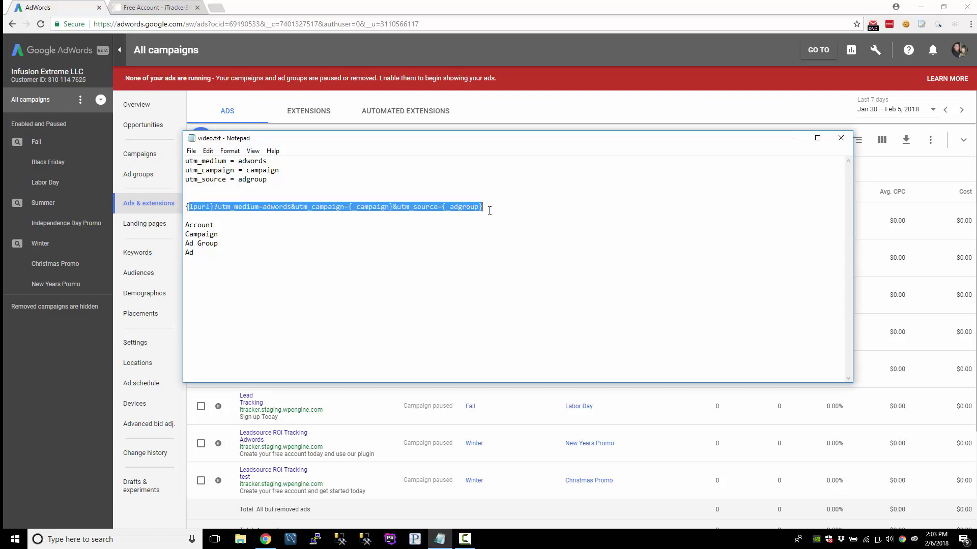
{"action": "left_click", "coordinate": [400, 218]}
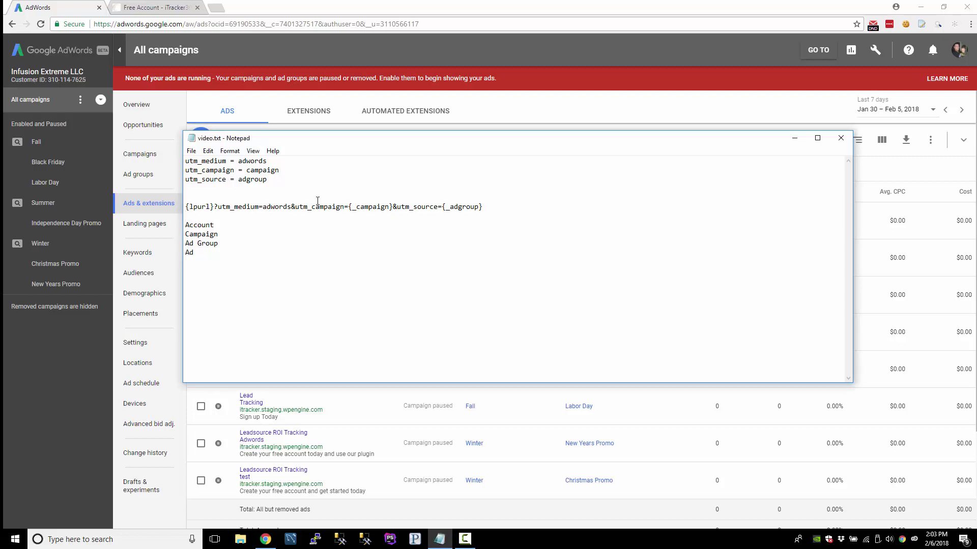
{"action": "left_click_drag", "start_coordinate": [349, 207], "coordinate": [496, 209]}
{"action": "left_click", "coordinate": [493, 206]}
{"action": "left_click_drag", "start_coordinate": [185, 225], "coordinate": [217, 226]}
{"action": "left_click", "coordinate": [236, 229]}
Step: Show the free-account landing page and pick out its winter and new_years UTM values
{"action": "left_click", "coordinate": [154, 8]}
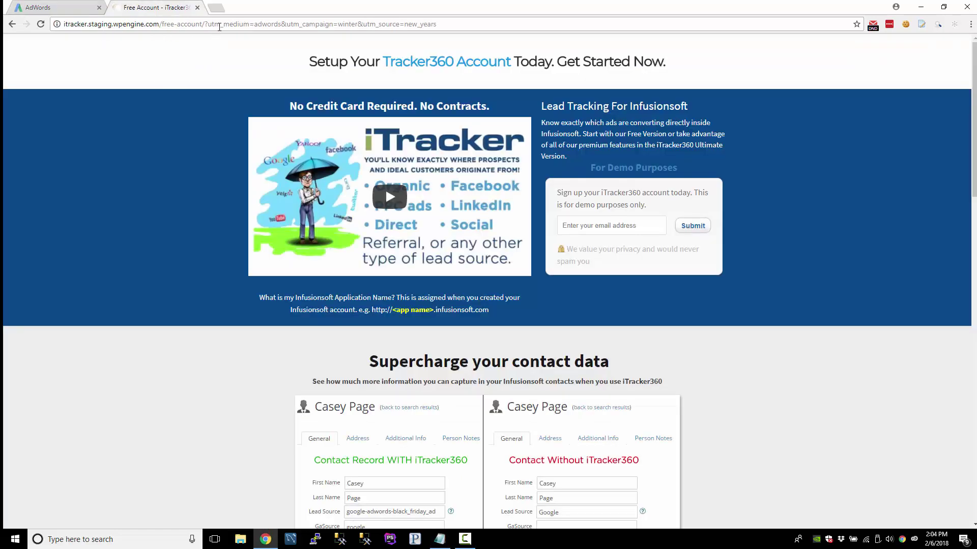
{"action": "left_click_drag", "start_coordinate": [208, 24], "coordinate": [443, 13]}
{"action": "double_click", "coordinate": [348, 24]}
{"action": "double_click", "coordinate": [422, 24]}
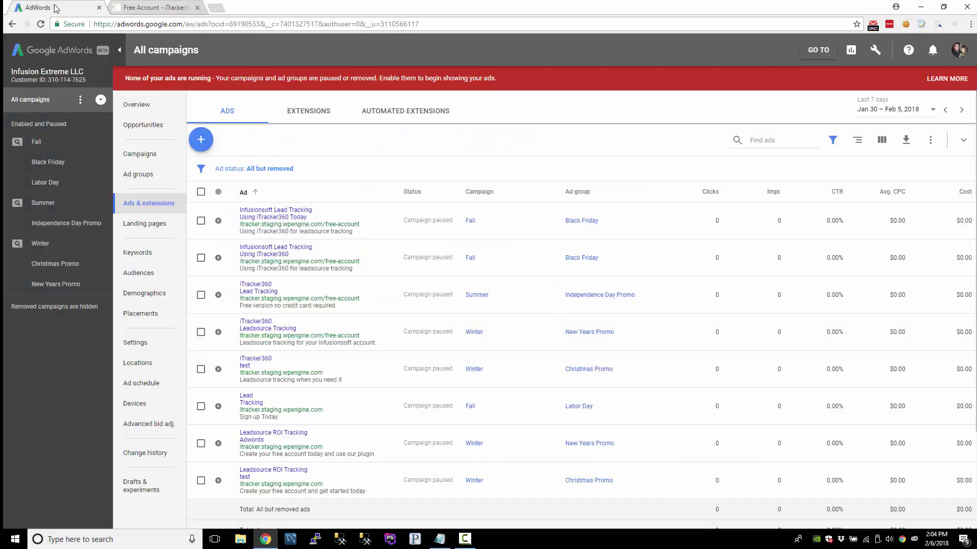
Step: Return to AdWords, look at the Keywords and Settings pages, then reopen the All campaigns ads list
{"action": "left_click", "coordinate": [56, 6]}
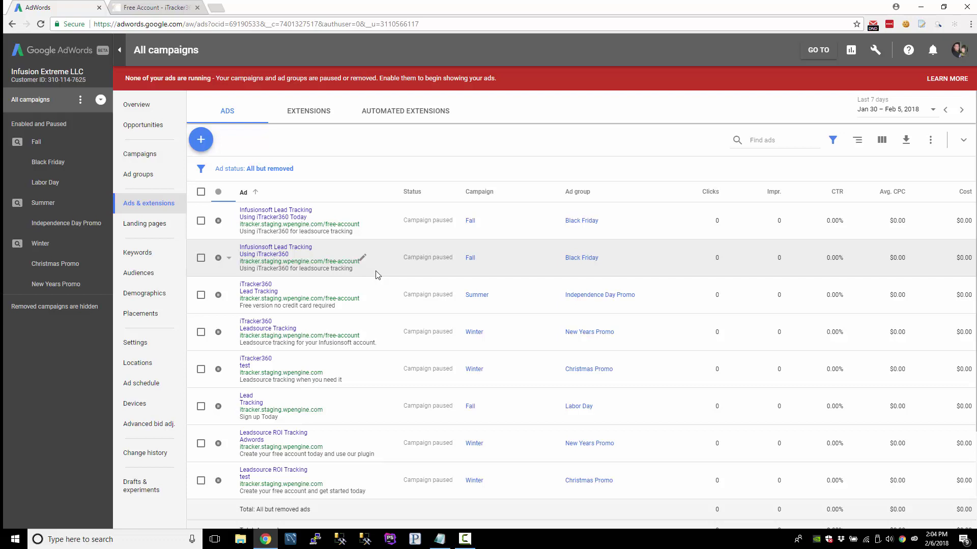
{"action": "left_click", "coordinate": [137, 253]}
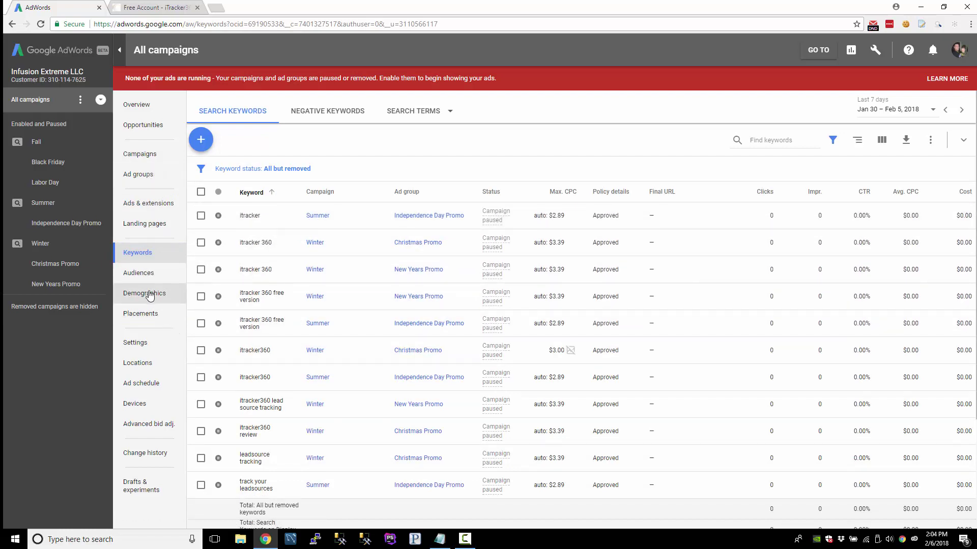
{"action": "left_click", "coordinate": [135, 341]}
{"action": "left_click", "coordinate": [148, 203]}
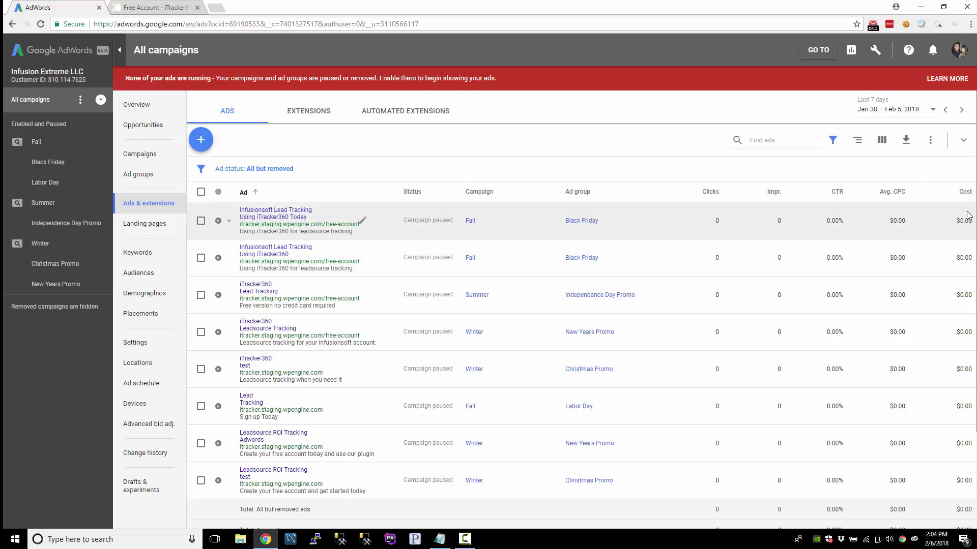
Step: Add the Custom parameter and Tracking template attribute columns to the ads table
{"action": "left_click", "coordinate": [882, 142]}
{"action": "left_click", "coordinate": [889, 160]}
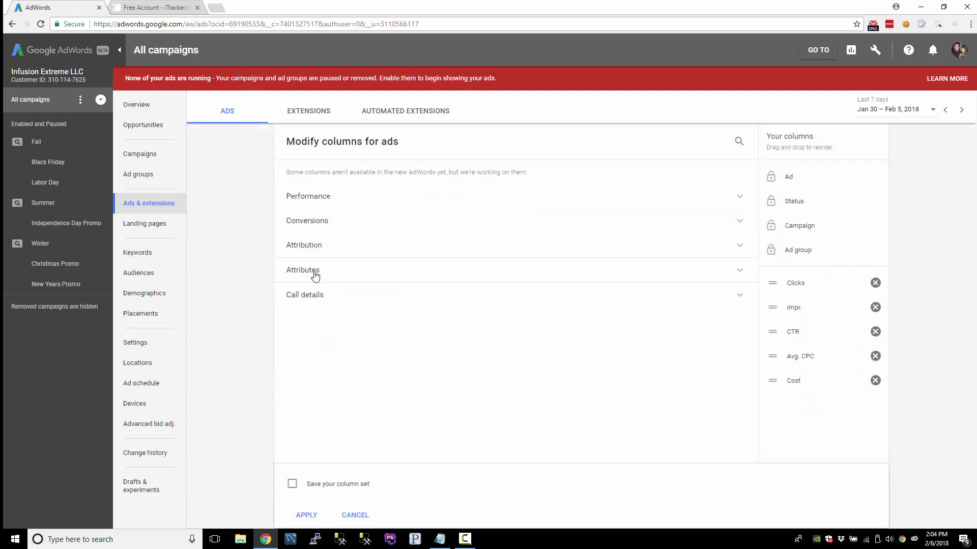
{"action": "left_click", "coordinate": [311, 271]}
{"action": "left_click", "coordinate": [445, 347]}
{"action": "left_click", "coordinate": [338, 346]}
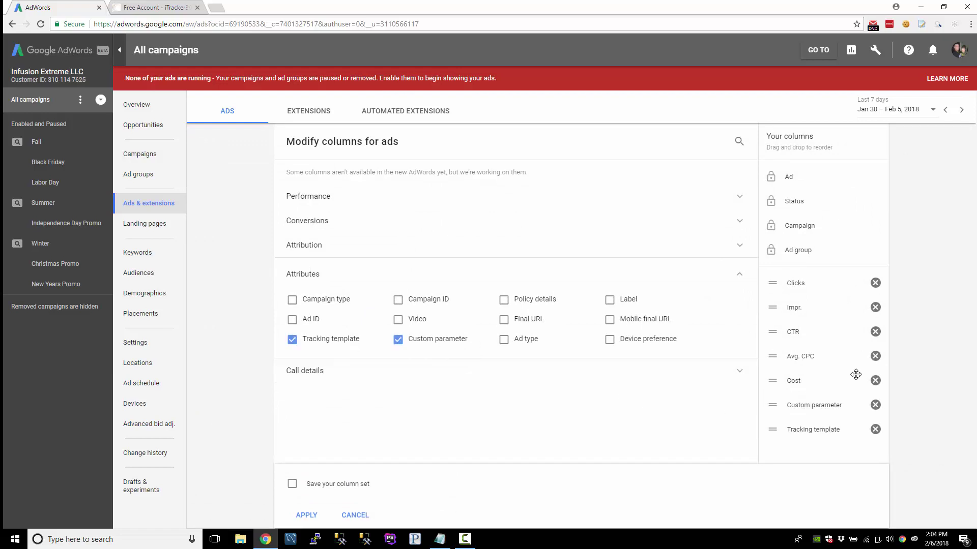
{"action": "left_click", "coordinate": [306, 515]}
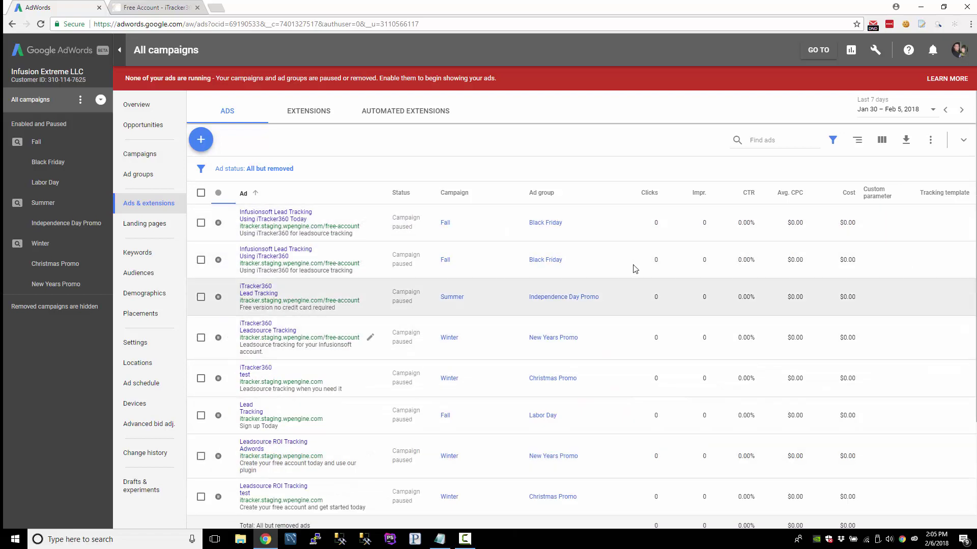
{"action": "key", "text": "alt+Tab"}
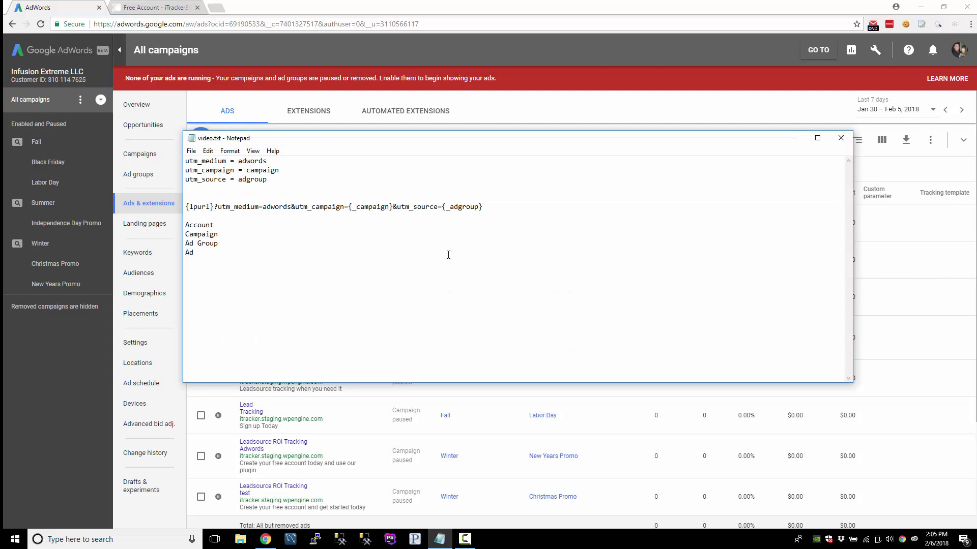
{"action": "key", "text": "alt+Tab"}
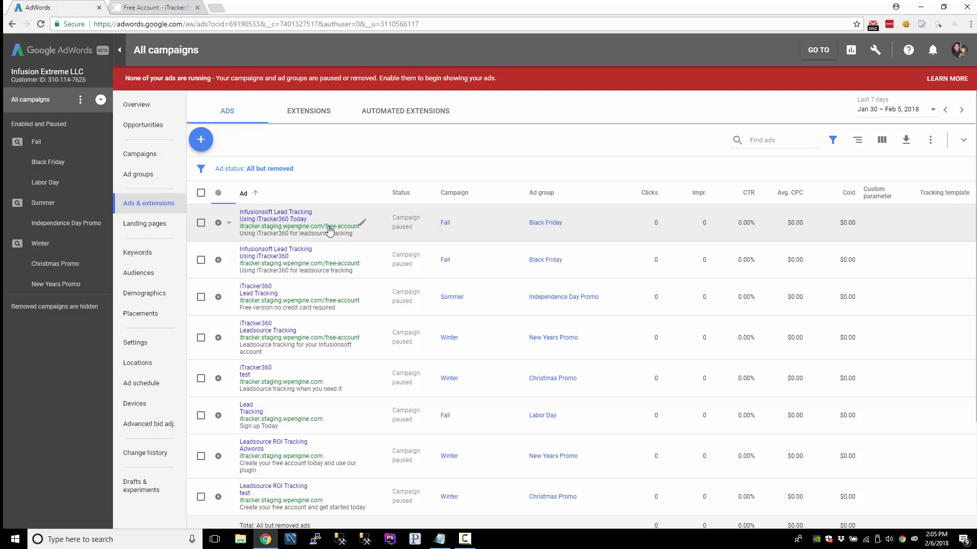
{"action": "key", "text": "alt+Tab"}
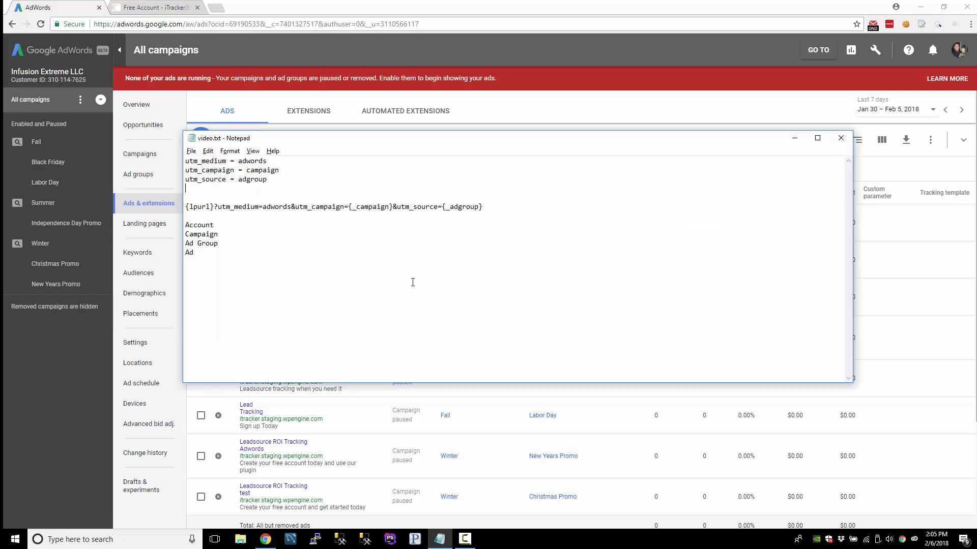
{"action": "key", "text": "alt+Tab"}
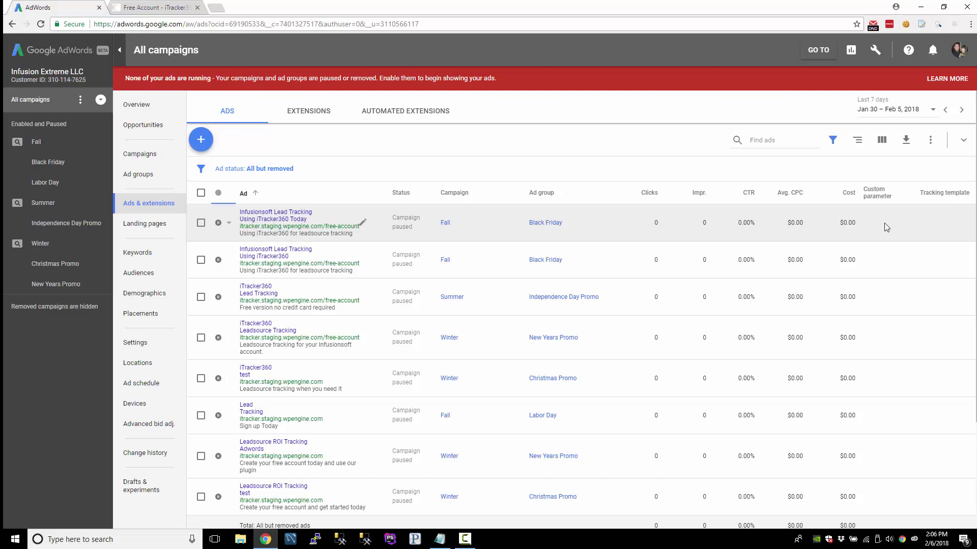
Step: Add the Ad ID attribute column to the ads table
{"action": "left_click", "coordinate": [882, 142]}
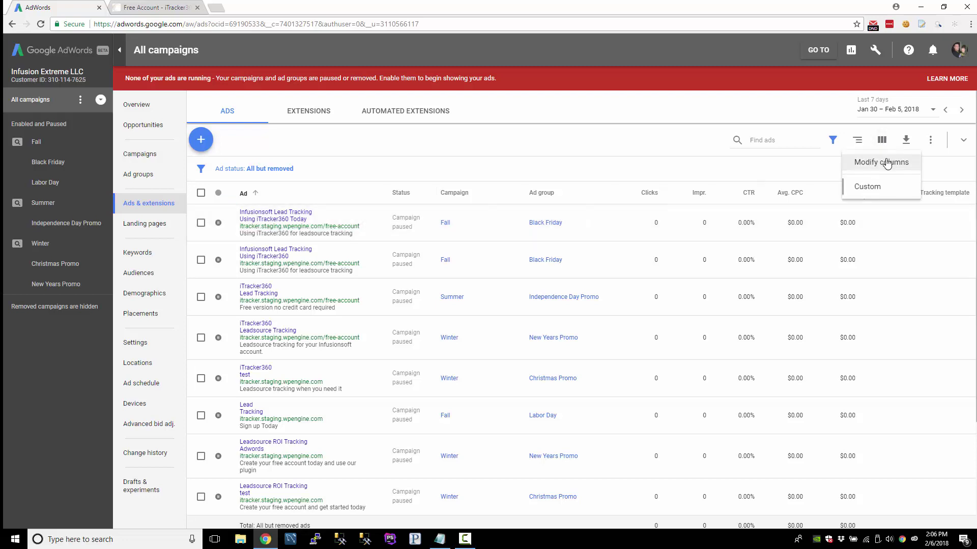
{"action": "left_click", "coordinate": [884, 162]}
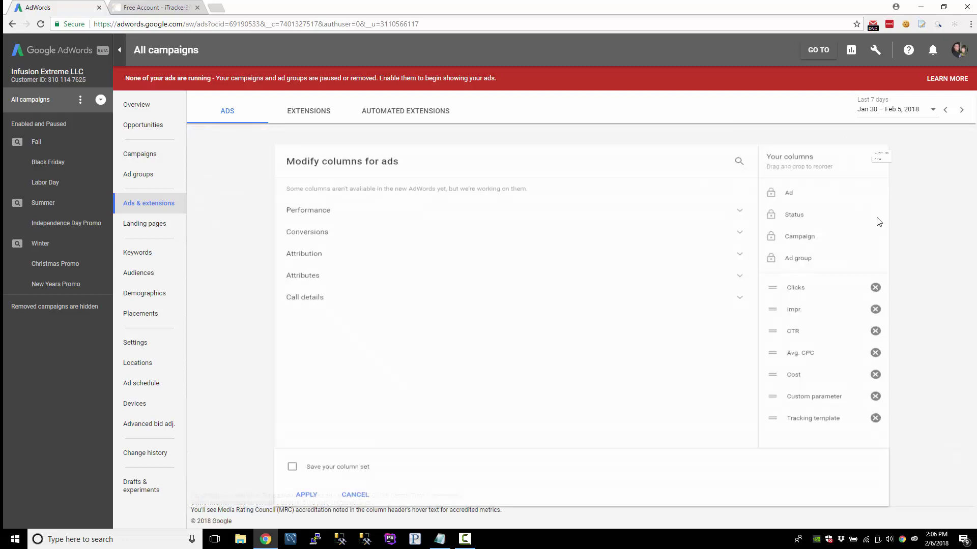
{"action": "left_click", "coordinate": [316, 270]}
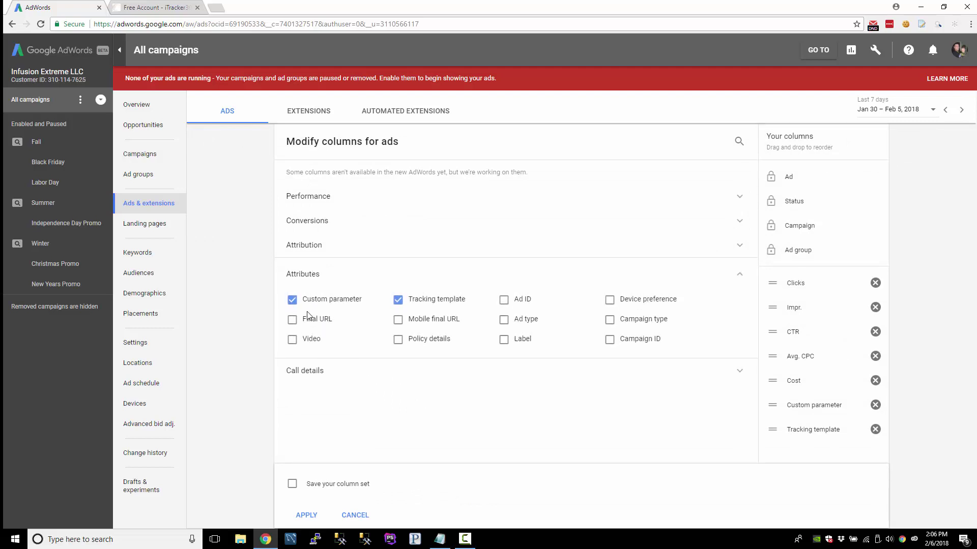
{"action": "left_click", "coordinate": [525, 303]}
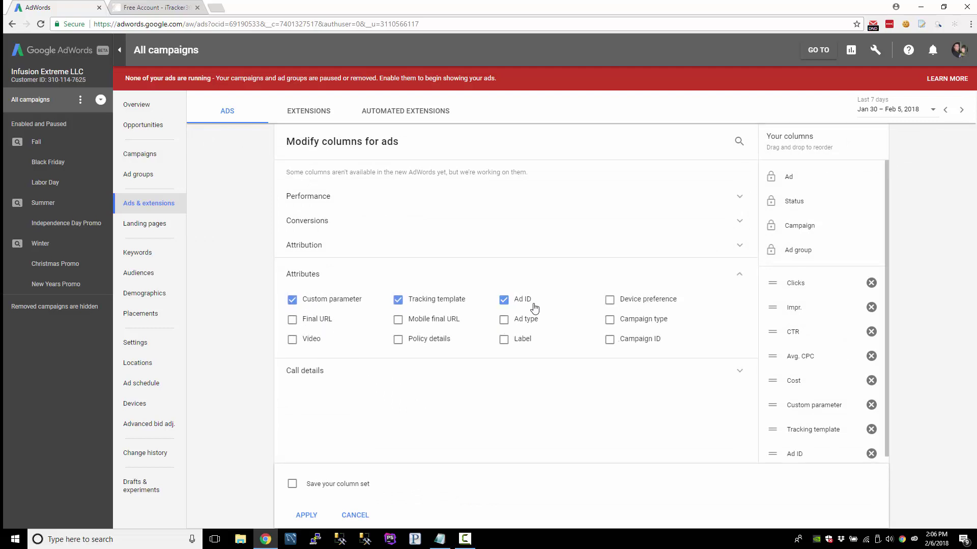
{"action": "left_click", "coordinate": [308, 516]}
Step: Select the first four ads' ID numbers in the new Ad ID column
{"action": "double_click", "coordinate": [946, 222]}
{"action": "double_click", "coordinate": [946, 260]}
{"action": "double_click", "coordinate": [945, 298]}
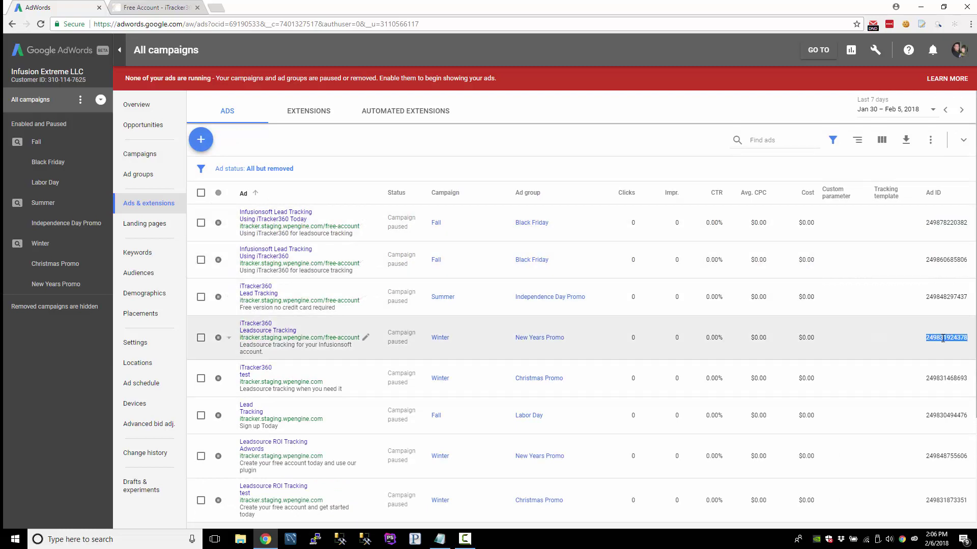
{"action": "double_click", "coordinate": [947, 337]}
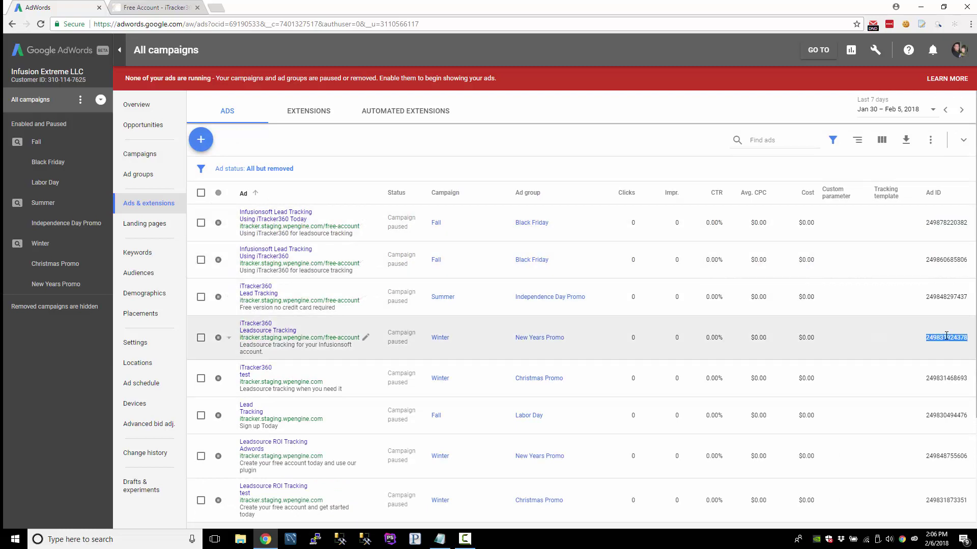
{"action": "left_click", "coordinate": [955, 222]}
Step: In the notes file, add a line reading utm_content = ad below the utm_source note
{"action": "key", "text": "alt+Tab"}
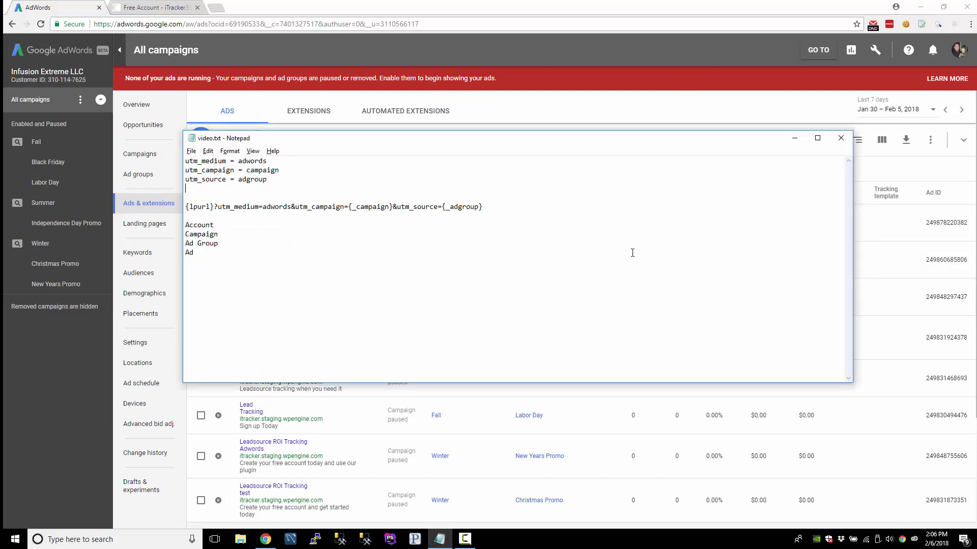
{"action": "key", "text": "Return"}
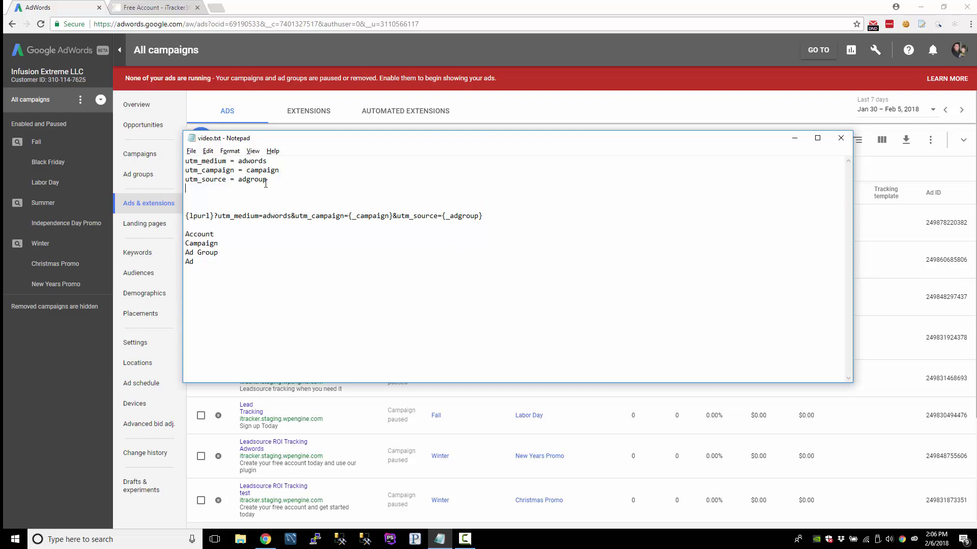
{"action": "type", "text": "utm_content = ad"}
{"action": "key", "text": "BackSpace"}
{"action": "type", "text": "{_ad}"}
{"action": "left_click_drag", "start_coordinate": [349, 219], "coordinate": [521, 219]}
{"action": "left_click", "coordinate": [236, 188]}
{"action": "left_click_drag", "start_coordinate": [242, 188], "coordinate": [272, 188]}
{"action": "type", "text": "ad"}
Step: Append &utm_content={_ad} to the URL template line and select the whole template
{"action": "key", "text": "BackSpace"}
{"action": "type", "text": "&utm_content"}
{"action": "key", "text": "BackSpace"}
{"action": "key", "text": "BackSpace"}
{"action": "type", "text": "nt={_ad"}
{"action": "key", "text": "shift+Home"}
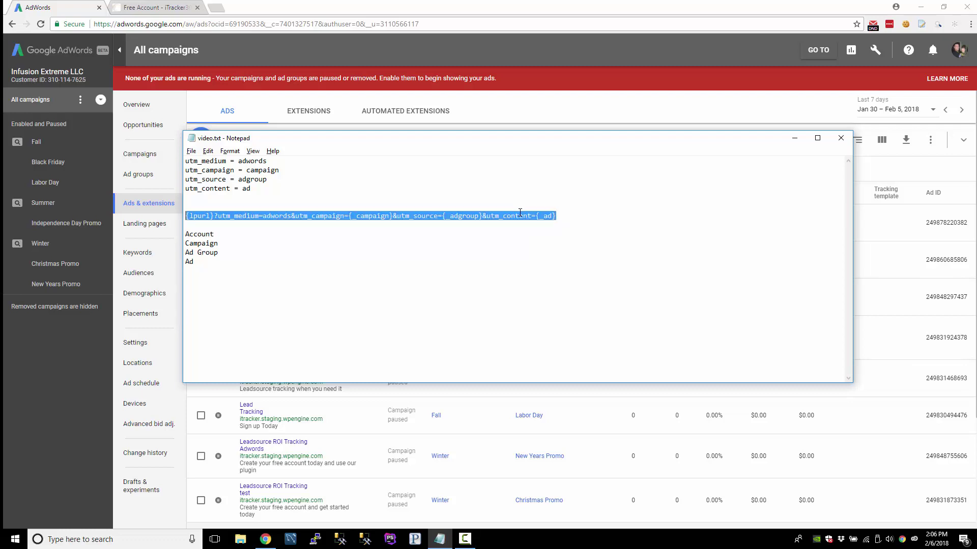
{"action": "key", "text": "alt+Tab"}
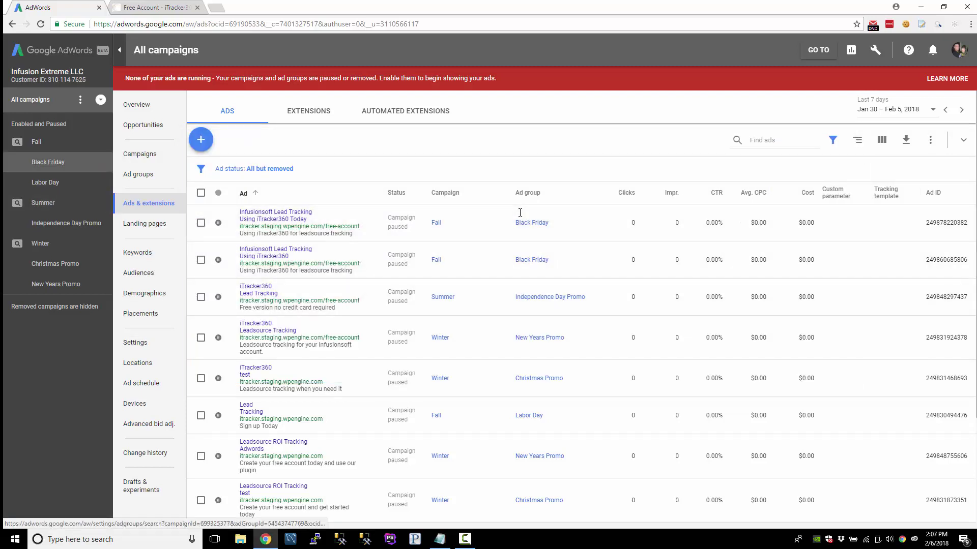
Step: Open the account-level tracking template ending in &utm_content={_ad} and save it
{"action": "left_click", "coordinate": [135, 342]}
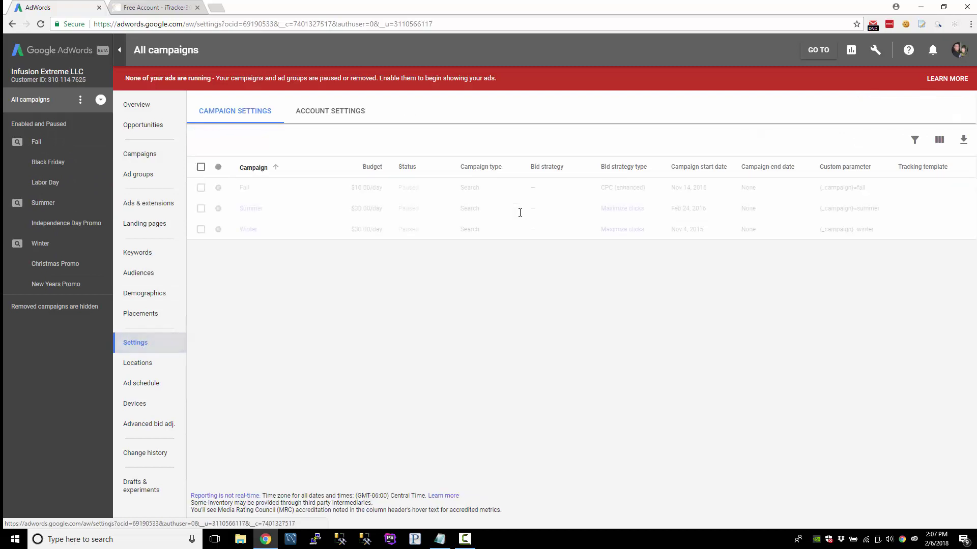
{"action": "left_click", "coordinate": [330, 111]}
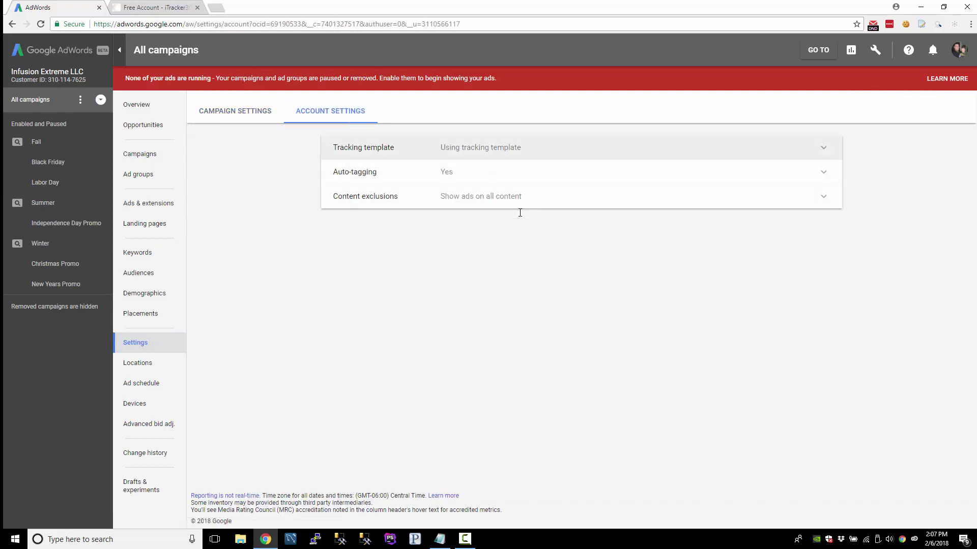
{"action": "left_click", "coordinate": [363, 147]}
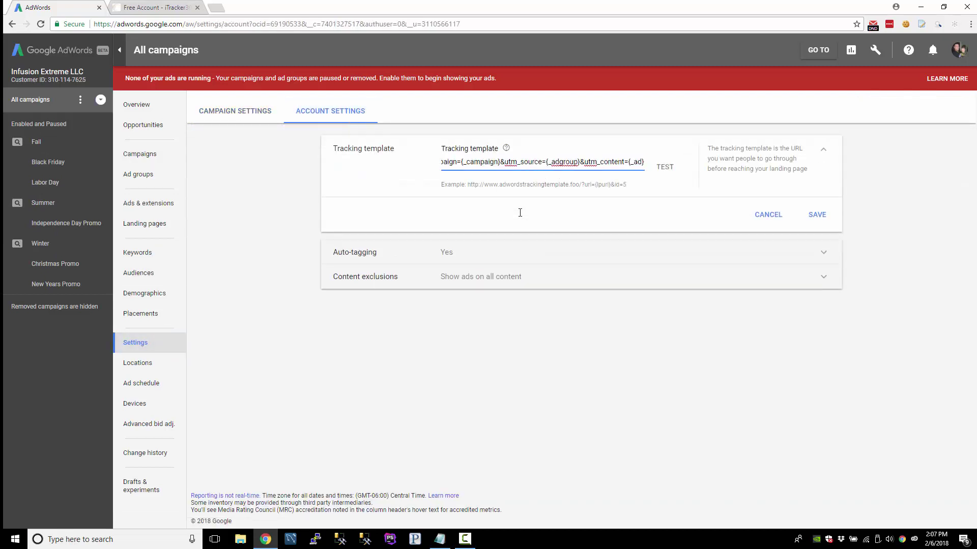
{"action": "left_click", "coordinate": [817, 214]}
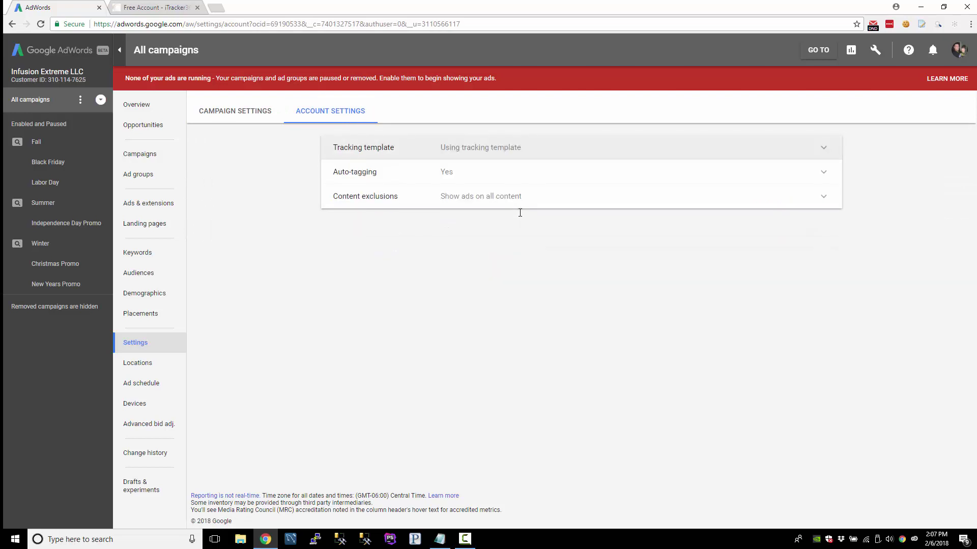
{"action": "left_click", "coordinate": [148, 203]}
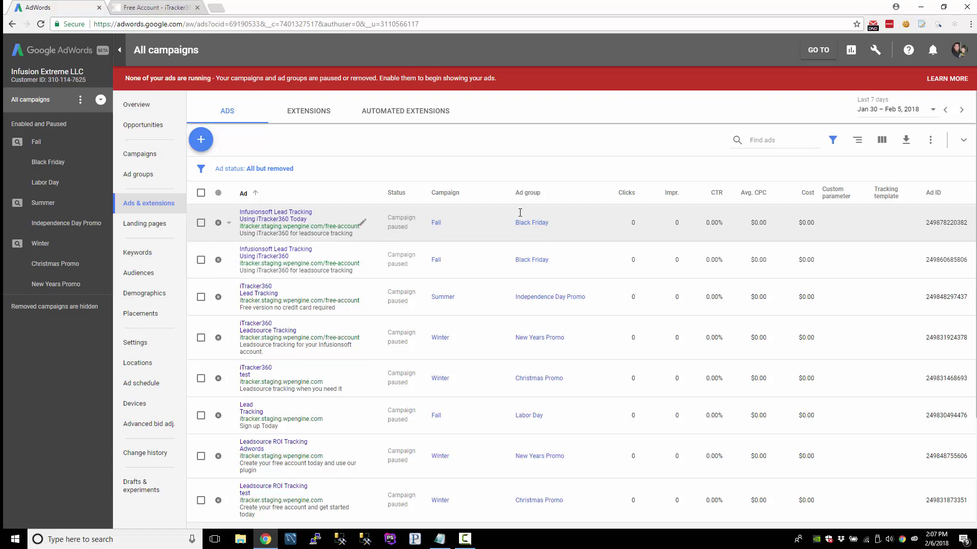
Step: Give the first Black Friday ad custom parameter ad = leadsource_tracking and save it as a new ad
{"action": "left_click", "coordinate": [362, 223]}
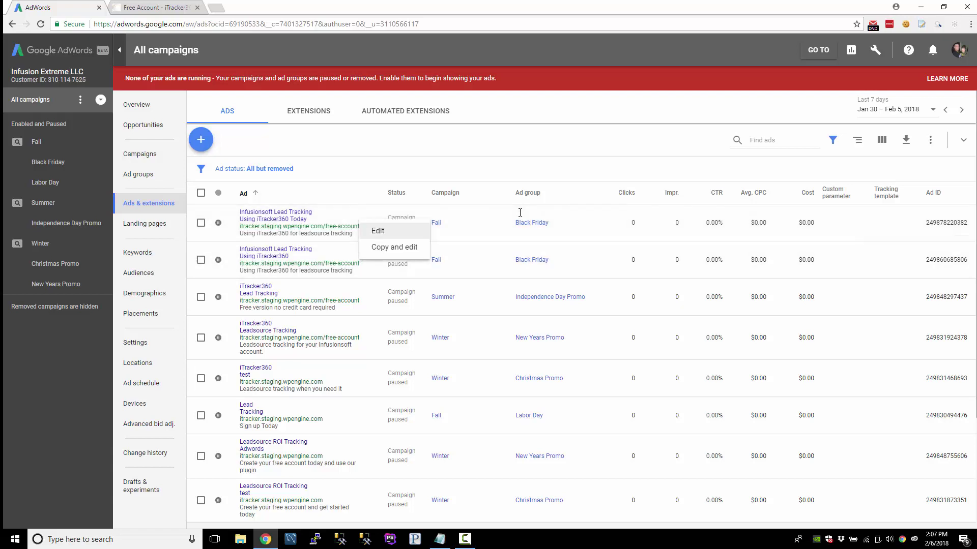
{"action": "left_click", "coordinate": [379, 226]}
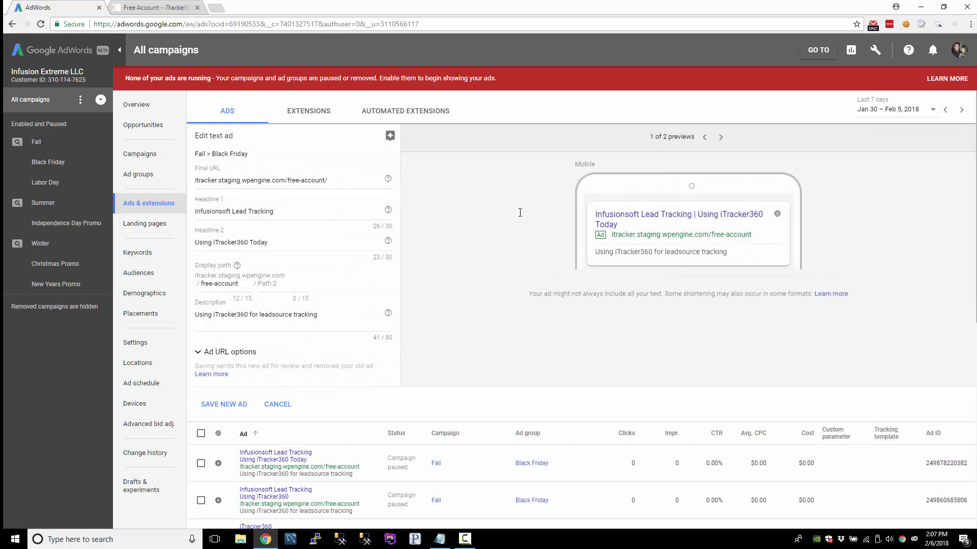
{"action": "scroll", "coordinate": [520, 213], "scroll_direction": "down", "scroll_amount": 2}
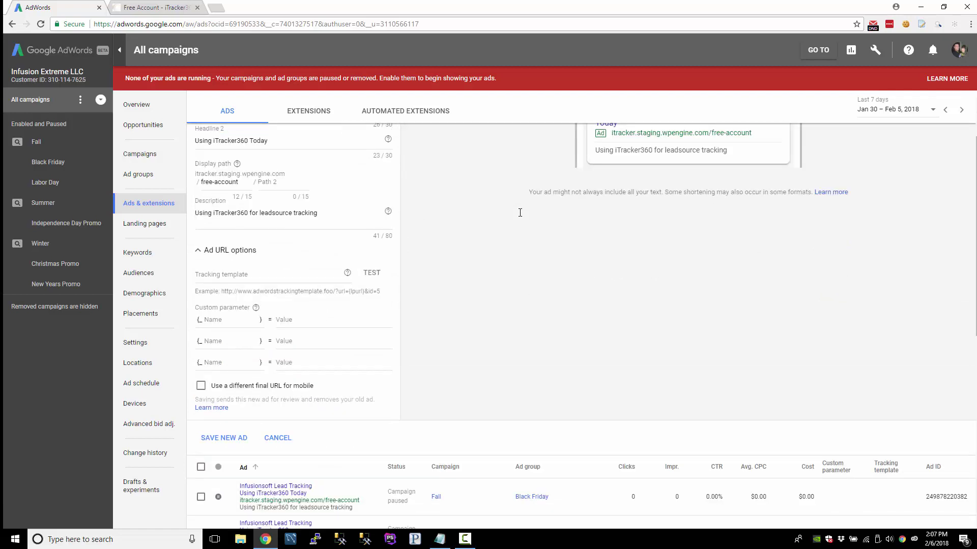
{"action": "key", "text": "Tab"}
{"action": "type", "text": "ad"}
{"action": "key", "text": "Tab"}
{"action": "type", "text": "leadsource_tracking"}
{"action": "key", "text": "Return"}
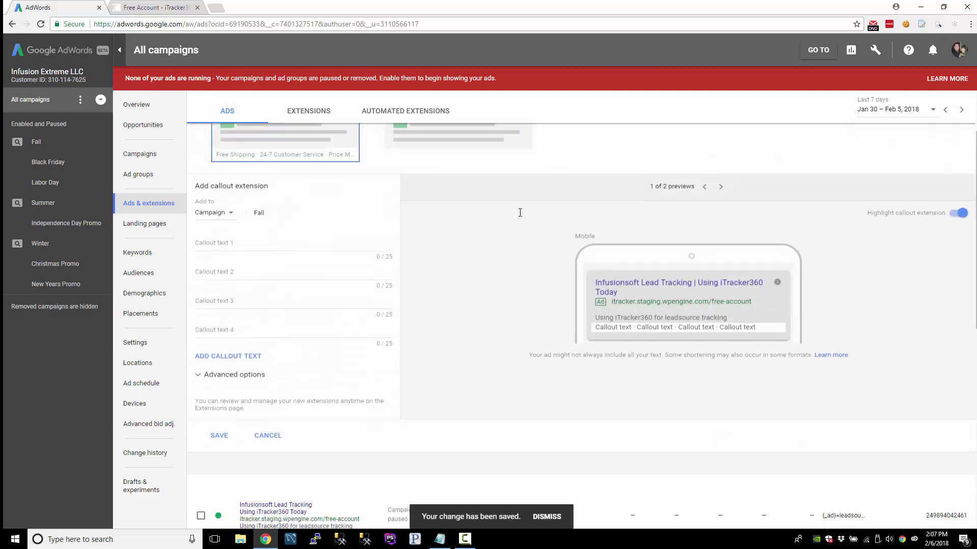
Step: Give the second Black Friday ad custom parameter ad = free_trial and save it
{"action": "scroll", "coordinate": [520, 212], "scroll_direction": "down", "scroll_amount": 5}
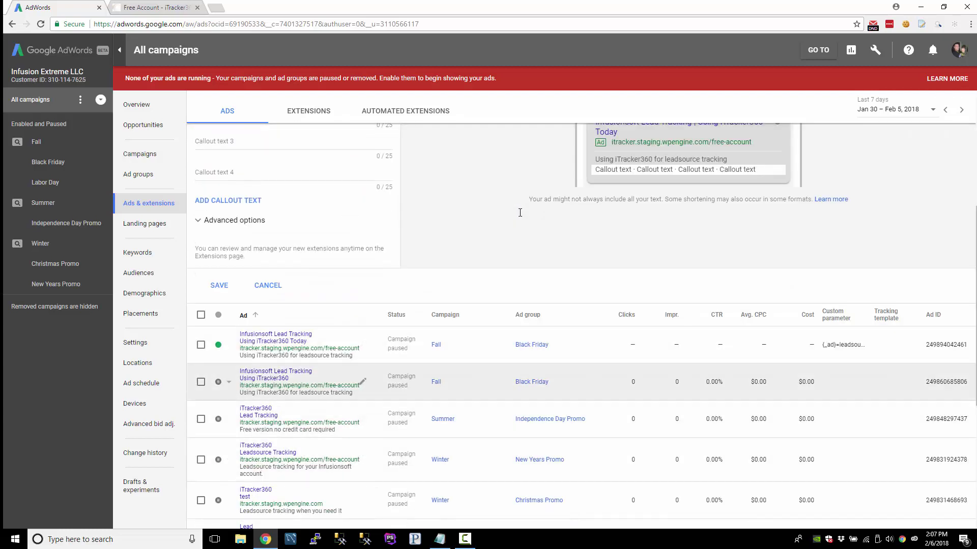
{"action": "left_click", "coordinate": [362, 382]}
{"action": "left_click", "coordinate": [379, 388]}
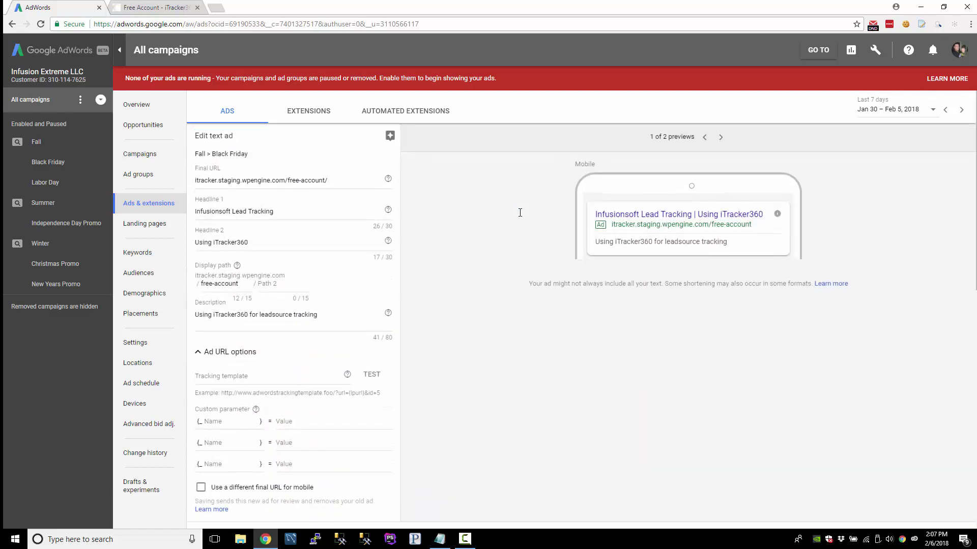
{"action": "key", "text": "Tab"}
{"action": "type", "text": "ad"}
{"action": "key", "text": "Tab"}
{"action": "type", "text": "free_trial"}
{"action": "left_click", "coordinate": [520, 212]}
{"action": "scroll", "coordinate": [520, 212], "scroll_direction": "down", "scroll_amount": 3}
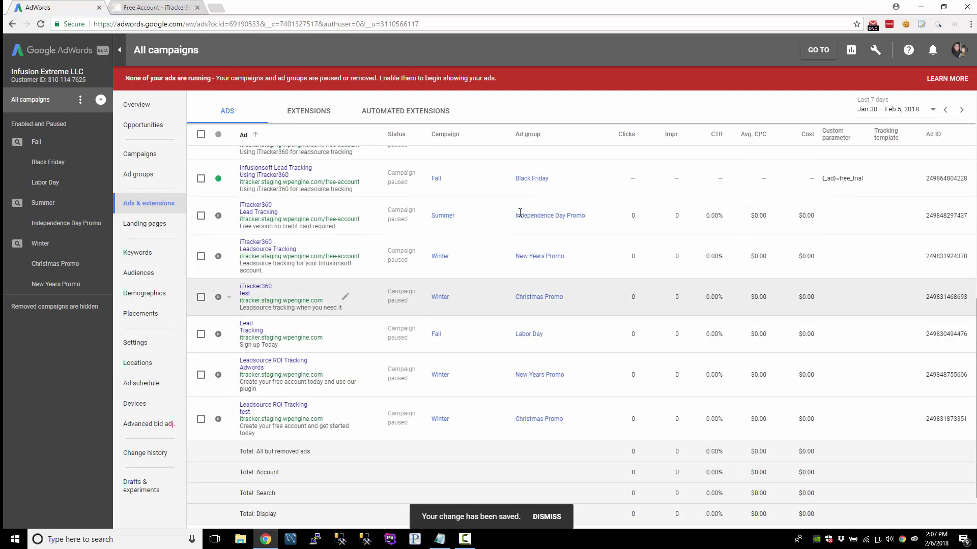
Step: Pause both newly created Black Friday ads
{"action": "scroll", "coordinate": [520, 212], "scroll_direction": "up", "scroll_amount": 2}
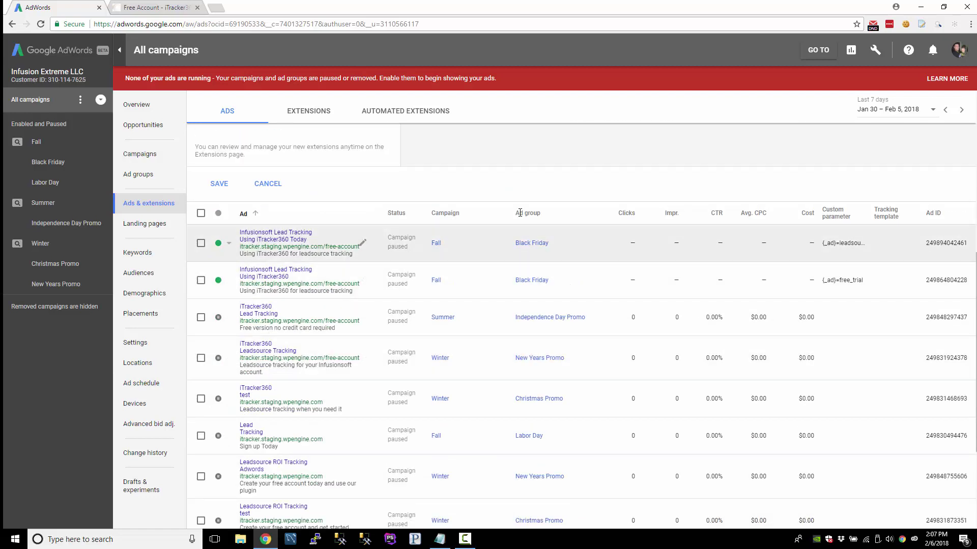
{"action": "left_click", "coordinate": [218, 242]}
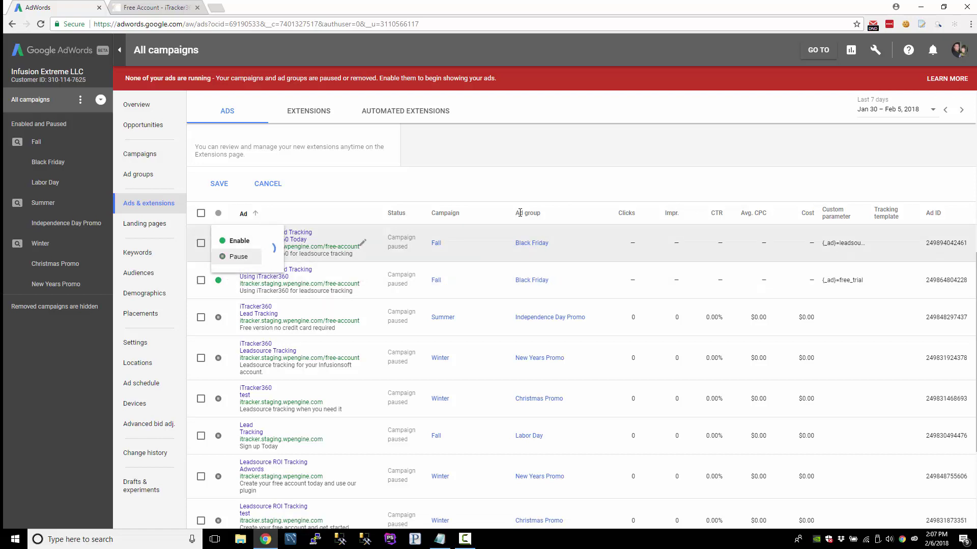
{"action": "left_click", "coordinate": [238, 256]}
{"action": "left_click", "coordinate": [218, 280]}
{"action": "left_click", "coordinate": [238, 293]}
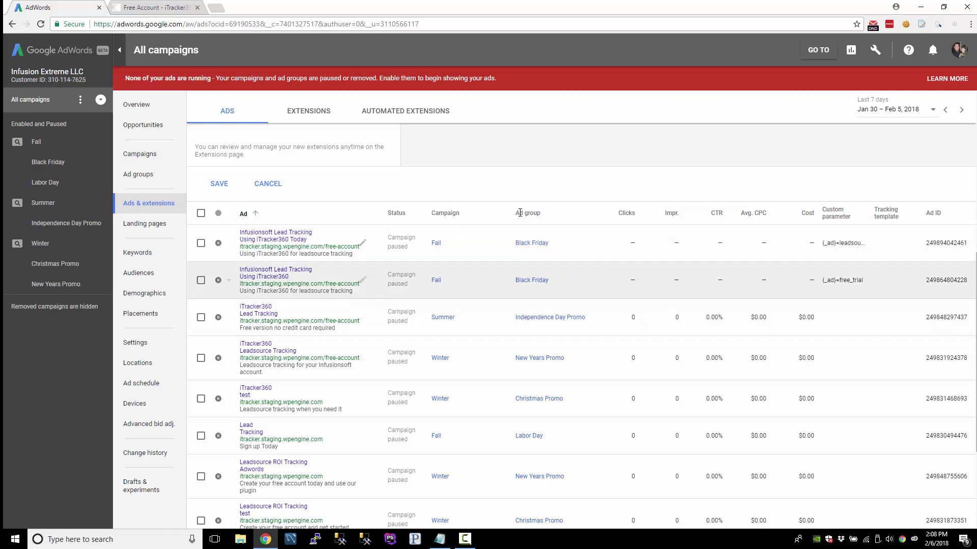
Step: Select the leadsource_tracking and free_trial values in the Custom parameter column
{"action": "left_click_drag", "start_coordinate": [822, 243], "coordinate": [862, 243]}
{"action": "double_click", "coordinate": [849, 243]}
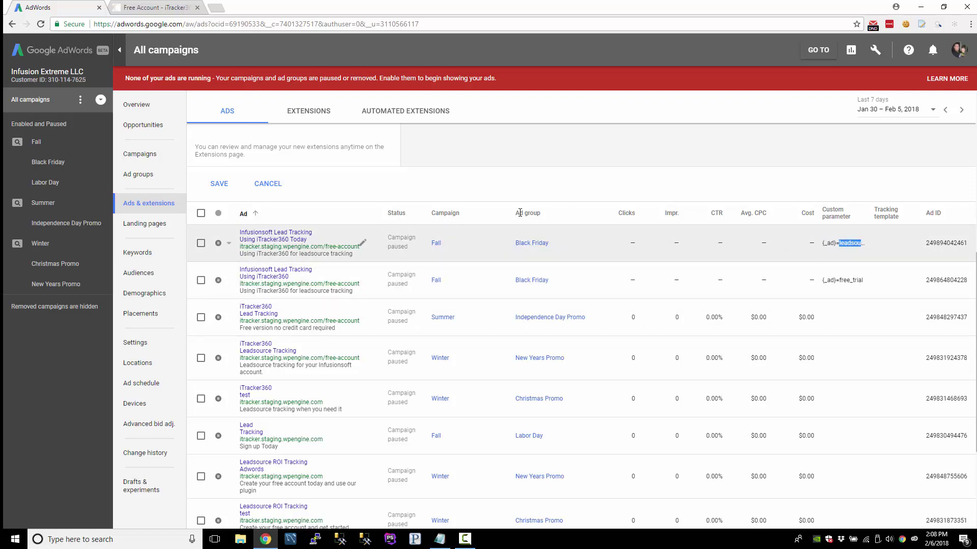
{"action": "double_click", "coordinate": [851, 280]}
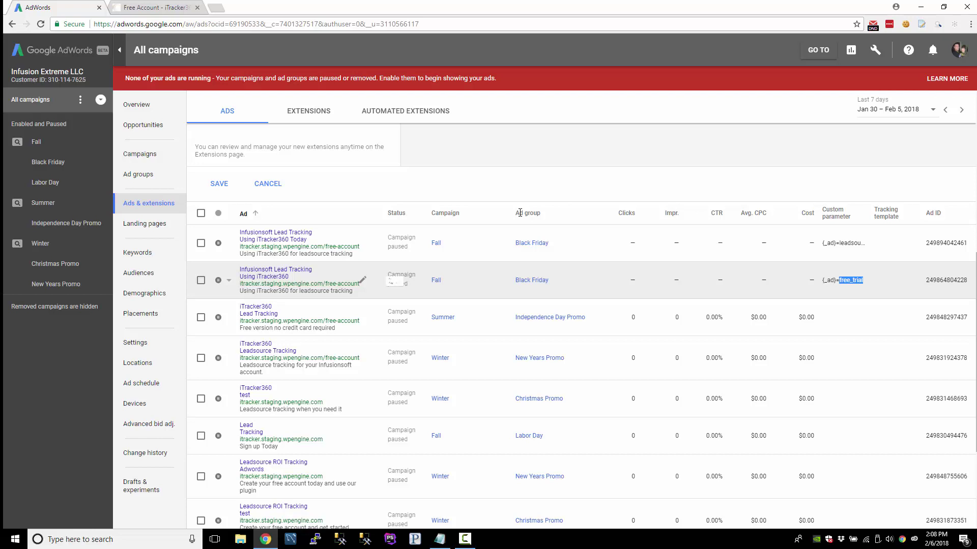
Step: Test the free_trial ad's URL, confirming fall, black_friday and free_trial UTM values, then close the landing tab
{"action": "left_click", "coordinate": [362, 279]}
{"action": "left_click", "coordinate": [379, 287]}
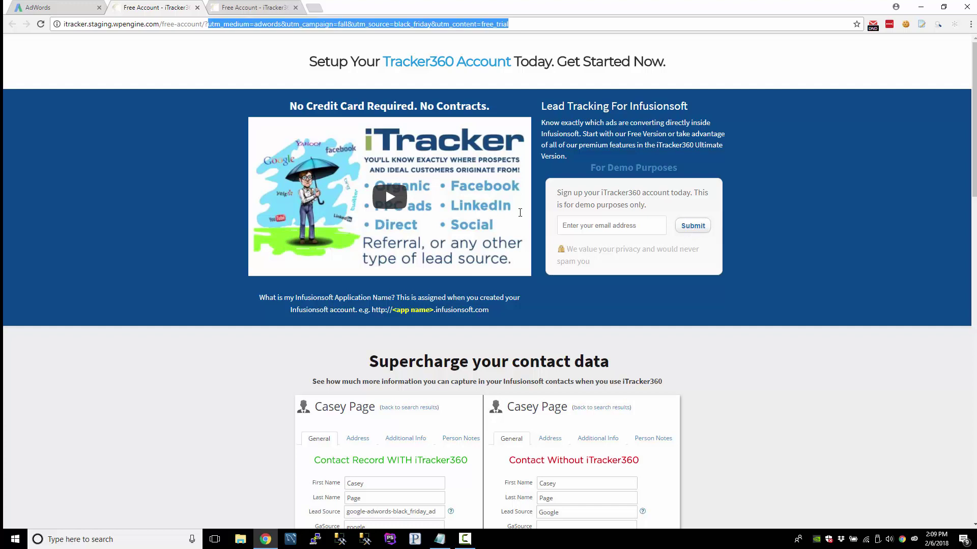
{"action": "key", "text": "ctrl+w"}
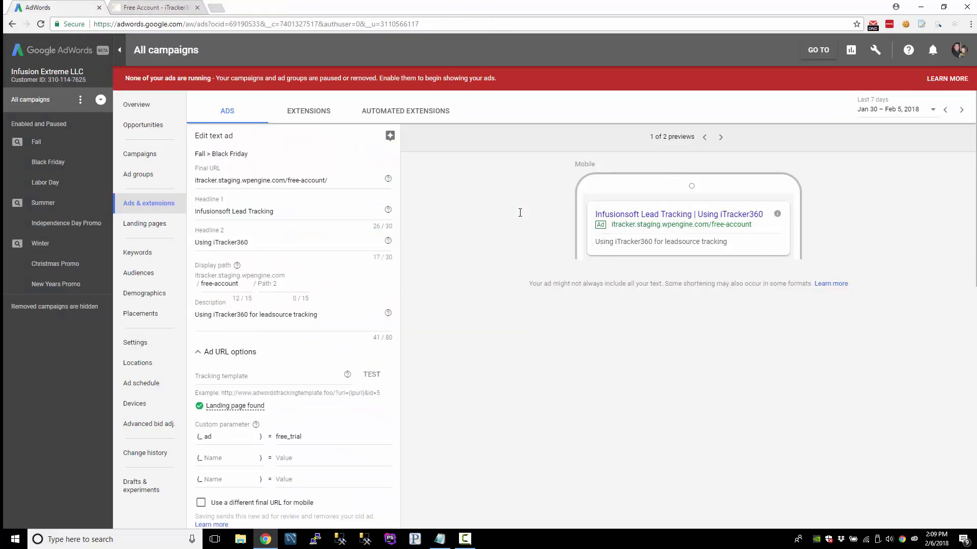
Step: Find the Independence Day Promo ad's ID and save the edited ad
{"action": "scroll", "coordinate": [520, 213], "scroll_direction": "down", "scroll_amount": 10}
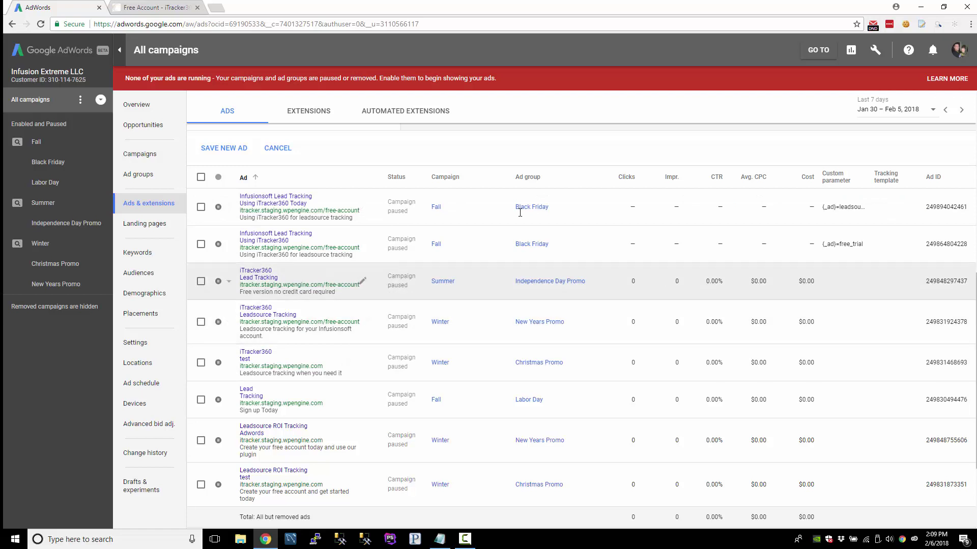
{"action": "double_click", "coordinate": [946, 282]}
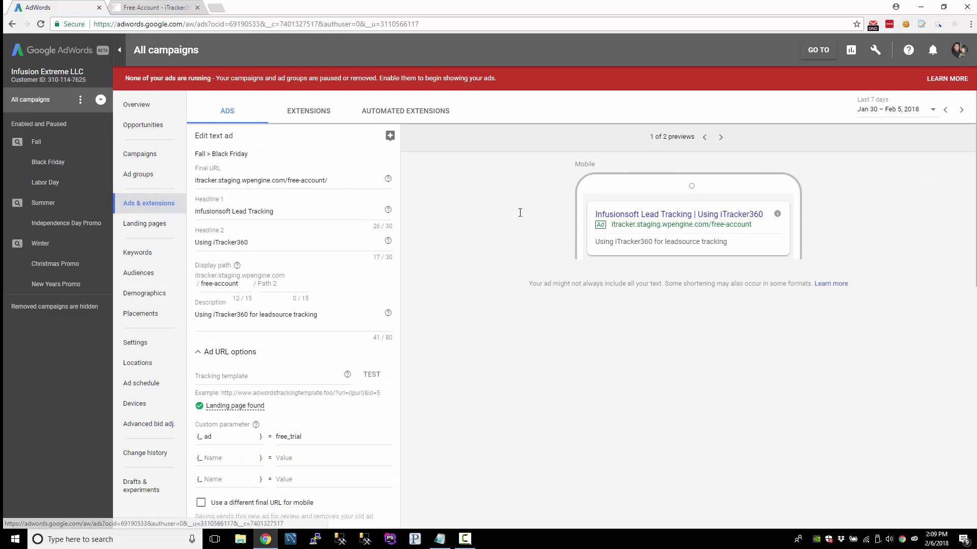
{"action": "scroll", "coordinate": [520, 213], "scroll_direction": "down", "scroll_amount": 5}
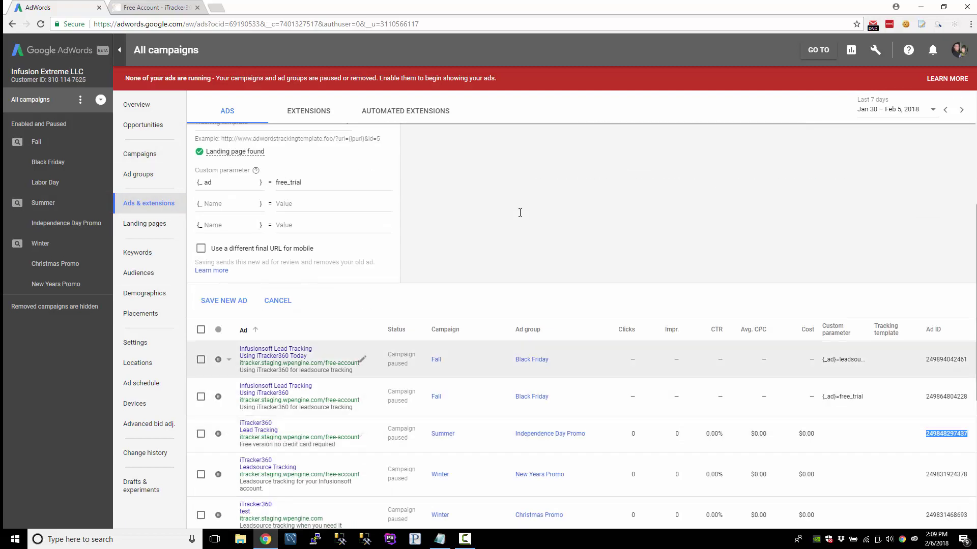
{"action": "key", "text": "Return"}
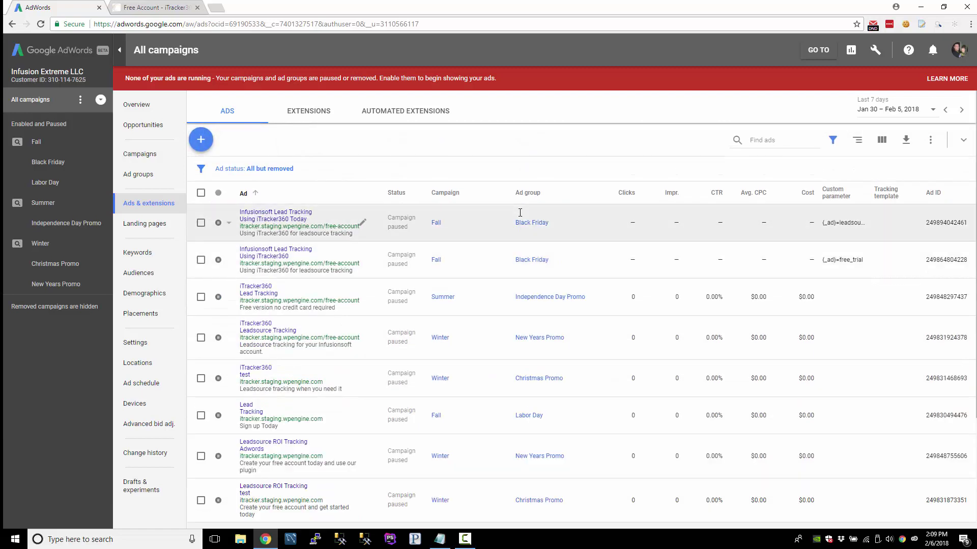
Step: Select all eight ads and bulk-remove all their custom parameters
{"action": "left_click", "coordinate": [201, 193]}
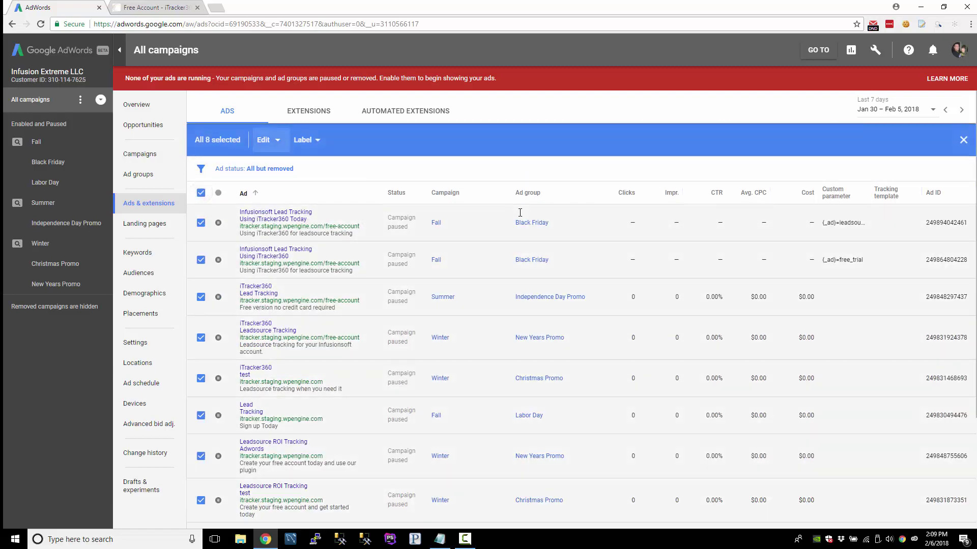
{"action": "left_click", "coordinate": [268, 140]}
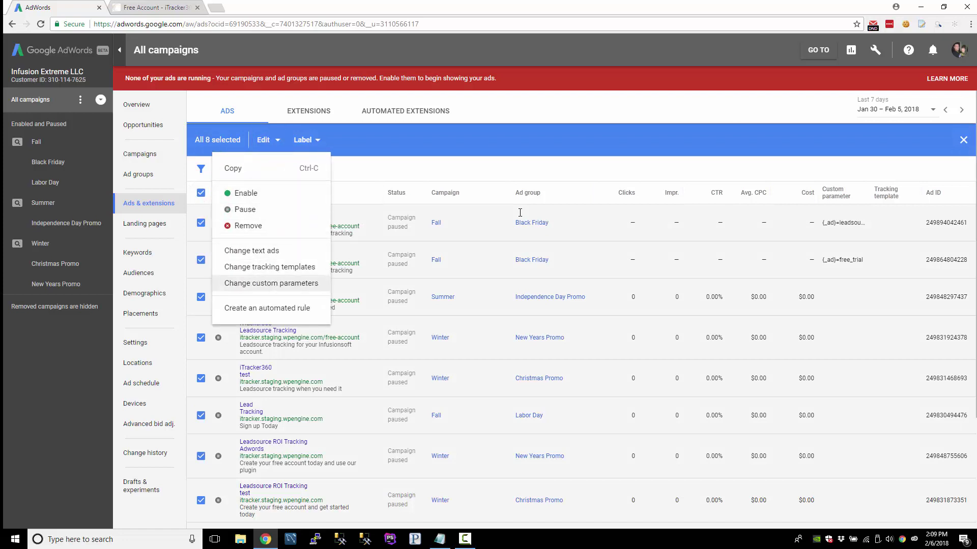
{"action": "key", "text": "Return"}
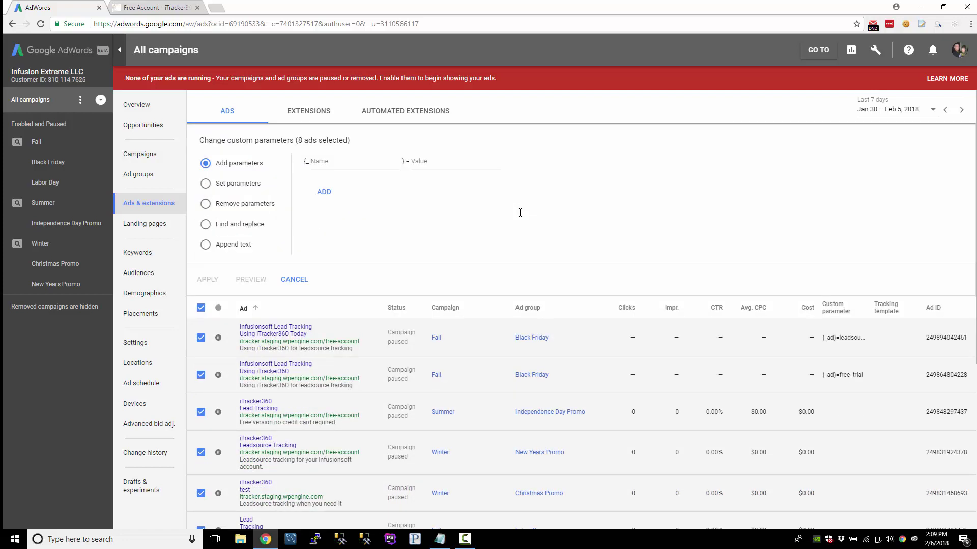
{"action": "key", "text": "Down"}
{"action": "key", "text": "Down"}
{"action": "key", "text": "Tab"}
{"action": "key", "text": "Tab"}
{"action": "key", "text": "shift+Tab"}
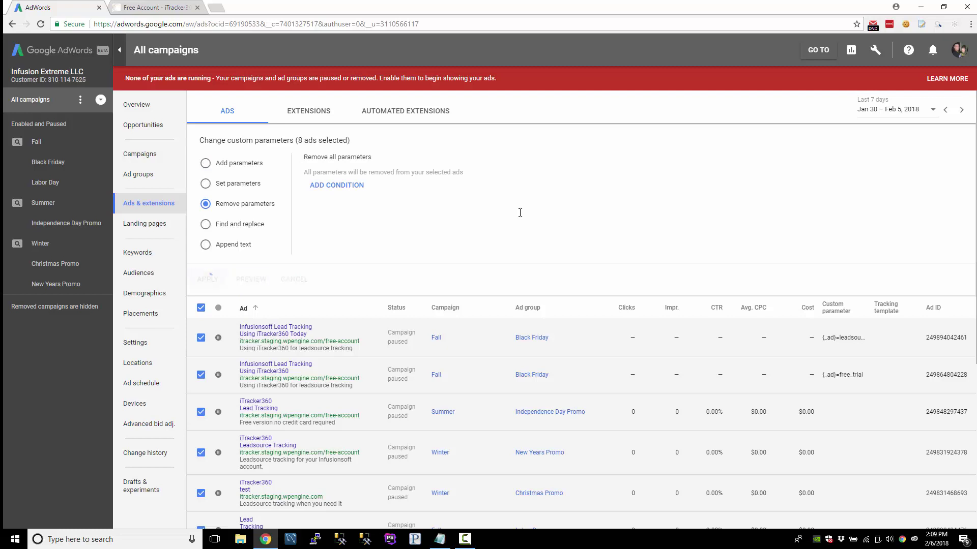
{"action": "key", "text": "Return"}
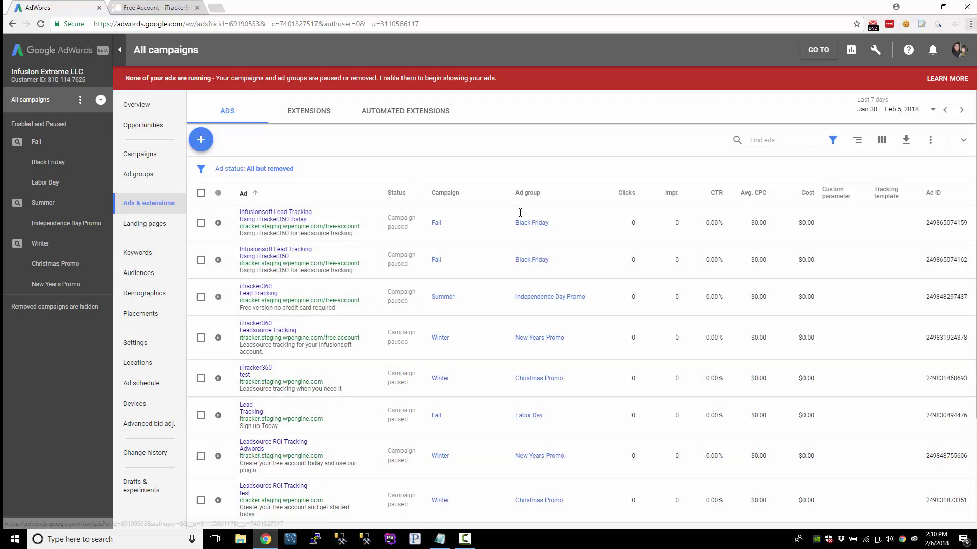
Step: Open Account Settings and edit the Notepad template to end in utm_content={creative}&utm_term={keyword}
{"action": "left_click", "coordinate": [136, 343]}
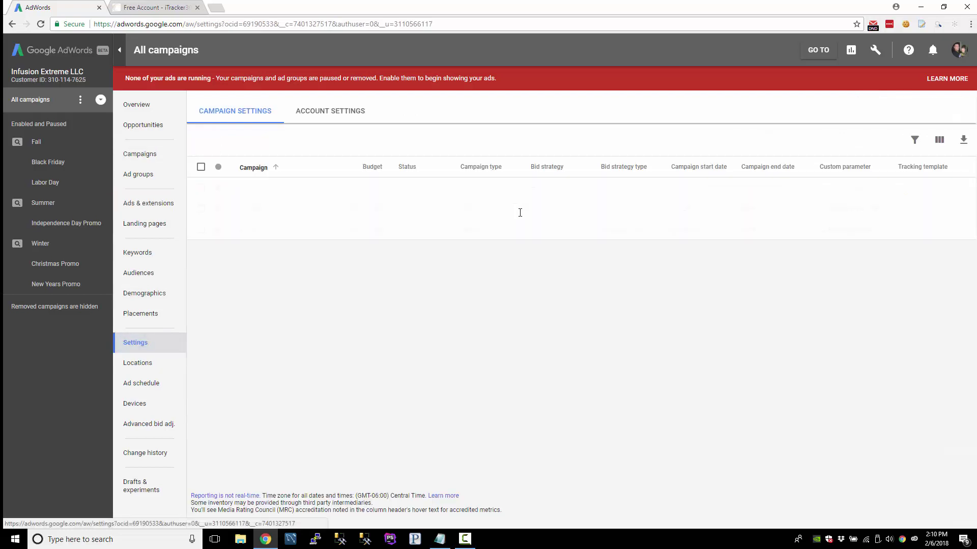
{"action": "left_click", "coordinate": [331, 111]}
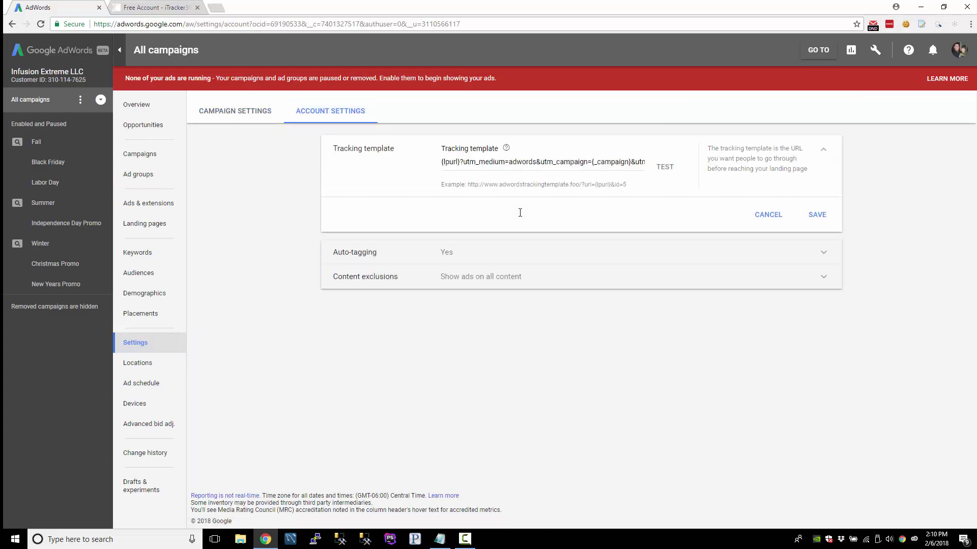
{"action": "key", "text": "alt+Tab"}
{"action": "key", "text": "End"}
{"action": "key", "text": "shift+Left"}
{"action": "key", "text": "shift+Left"}
{"action": "key", "text": "shift+Left"}
{"action": "key", "text": "shift+Left"}
{"action": "key", "text": "shift+Left"}
{"action": "type", "text": "{creative}"}
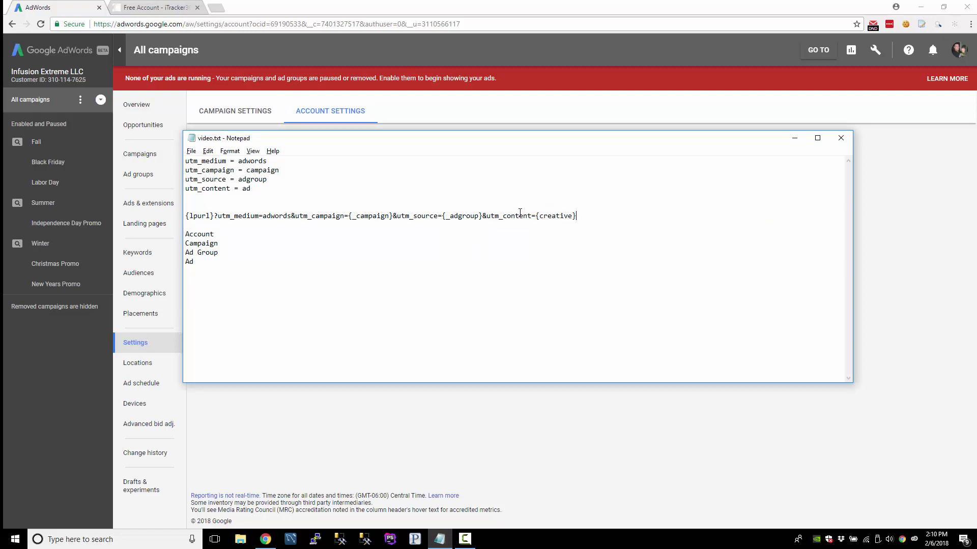
{"action": "key", "text": "shift+Left"}
{"action": "key", "text": "shift+Left"}
{"action": "key", "text": "shift+Left"}
{"action": "key", "text": "shift+Left"}
{"action": "key", "text": "shift+Left"}
{"action": "key", "text": "shift+Left"}
{"action": "key", "text": "shift+Left"}
{"action": "key", "text": "shift+Left"}
{"action": "key", "text": "shift+Left"}
{"action": "key", "text": "shift+Left"}
{"action": "key", "text": "shift+Left"}
{"action": "key", "text": "End"}
{"action": "type", "text": "utm_term&utm_term={keyw"}
Step: Replace the Tracking template field with the updated template line and save it
{"action": "key", "text": "F10"}
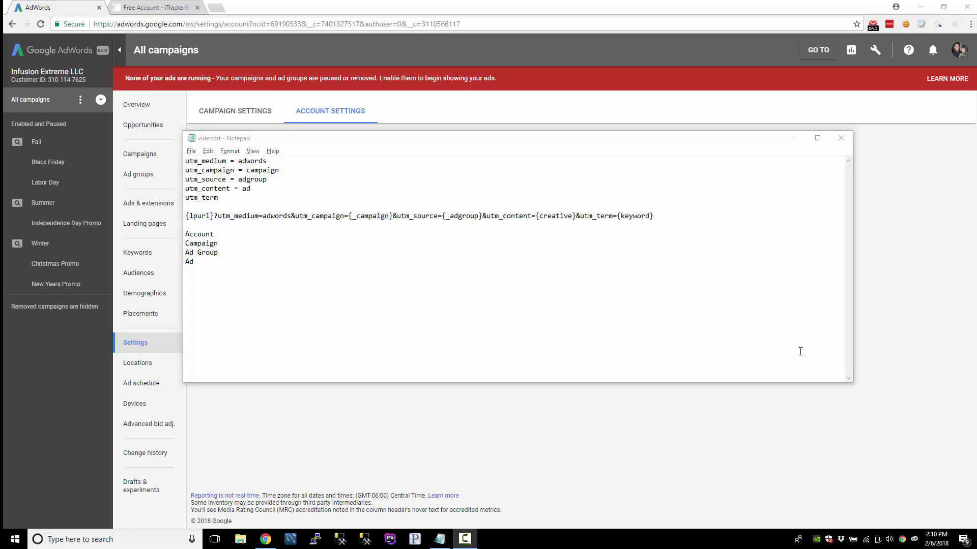
{"action": "left_click", "coordinate": [665, 218]}
{"action": "key", "text": "shift+Home"}
{"action": "key", "text": "ctrl+c"}
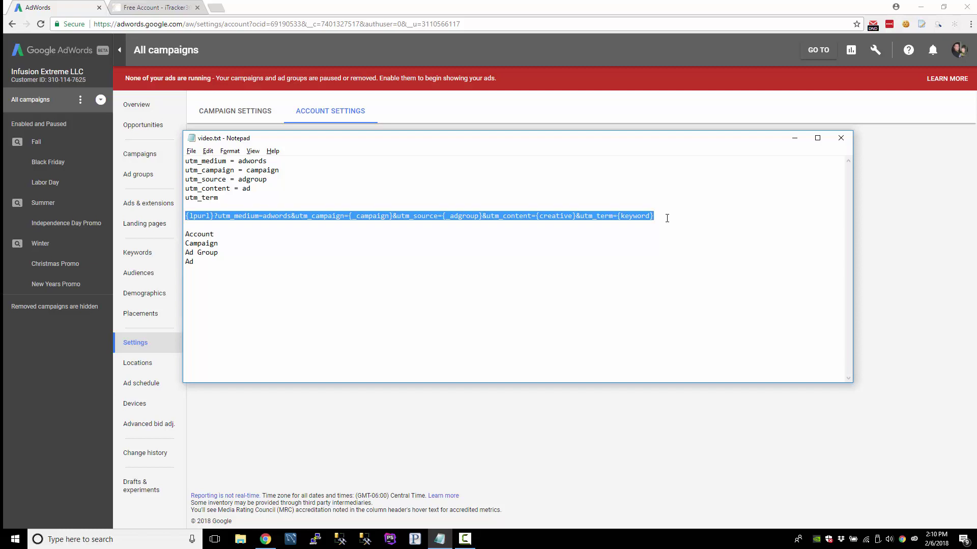
{"action": "key", "text": "F10"}
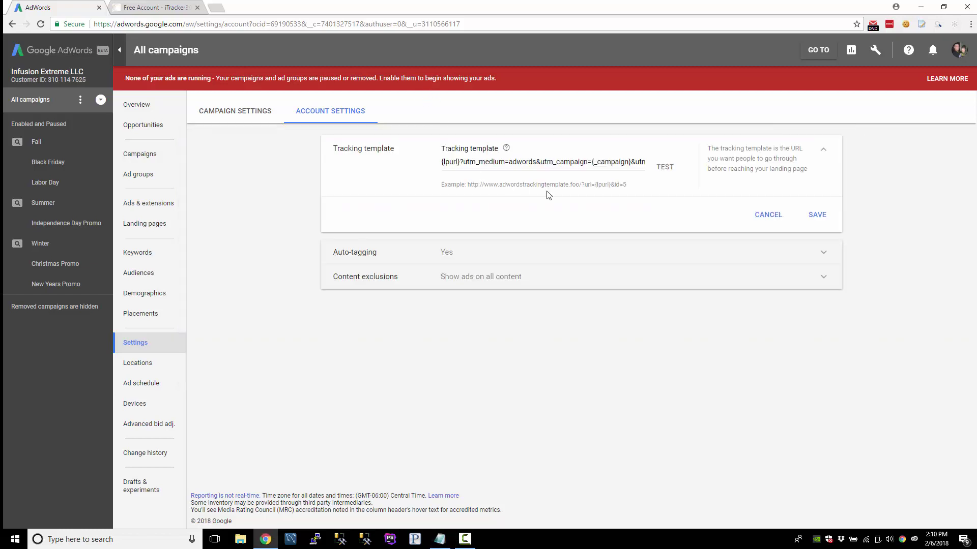
{"action": "left_click", "coordinate": [555, 162]}
{"action": "key", "text": "ctrl+a"}
{"action": "key", "text": "ctrl+v"}
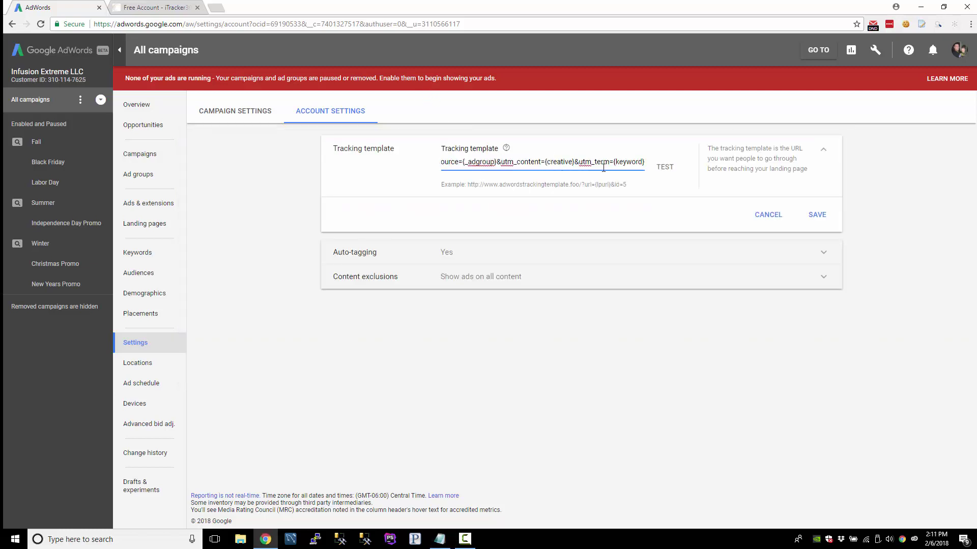
{"action": "left_click", "coordinate": [814, 215]}
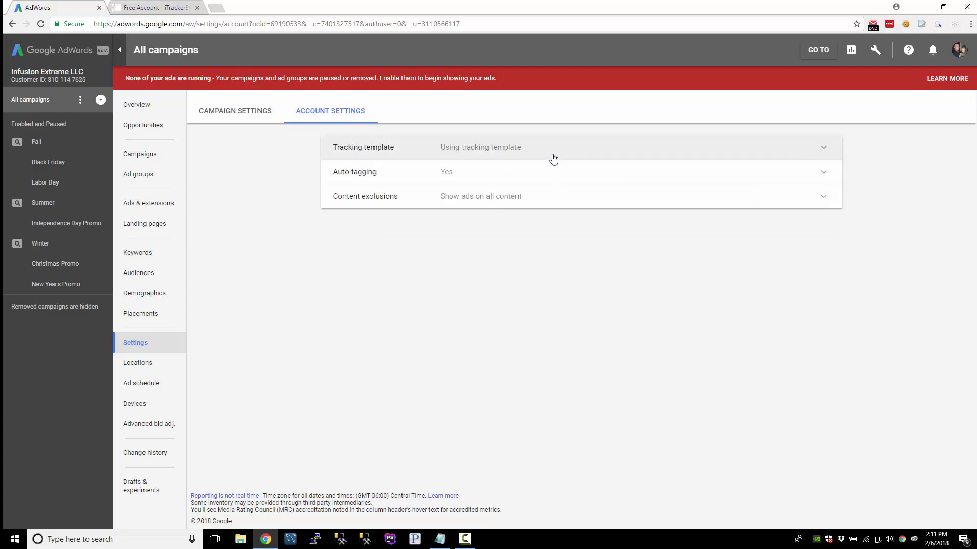
Step: Test the tracking template against sample landing URLs and check the creative ID in the results
{"action": "left_click", "coordinate": [551, 157]}
{"action": "left_click", "coordinate": [664, 167]}
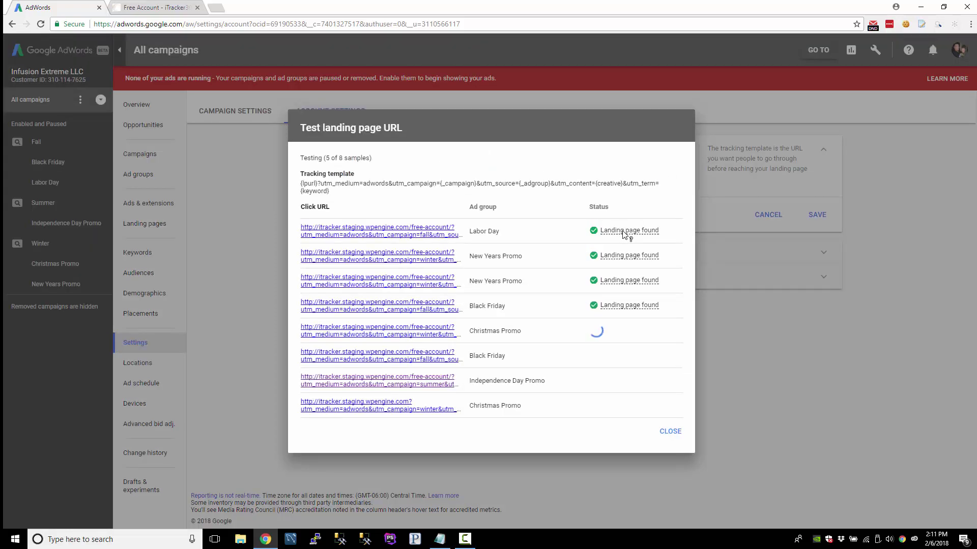
{"action": "mouse_move", "coordinate": [635, 235]}
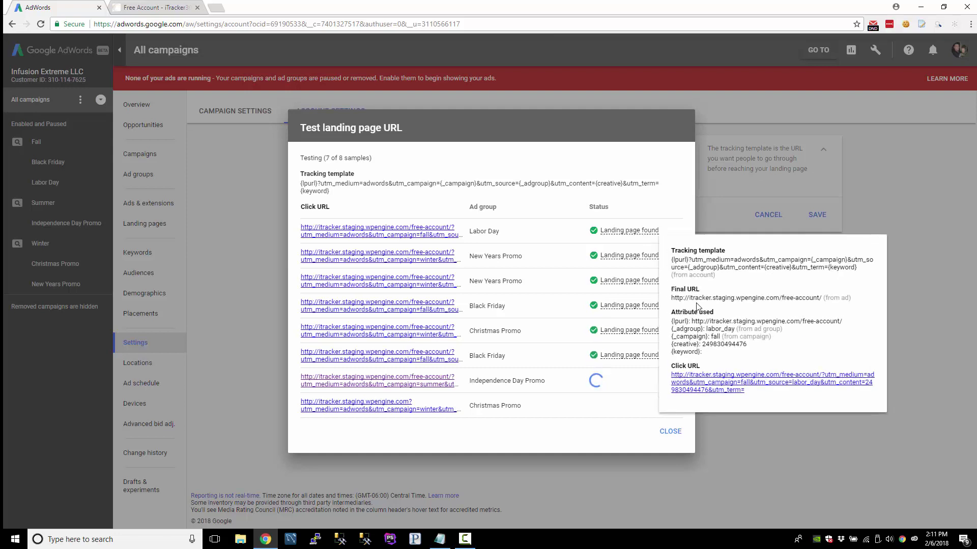
{"action": "left_click_drag", "start_coordinate": [701, 344], "coordinate": [740, 345]}
{"action": "key", "text": "Escape"}
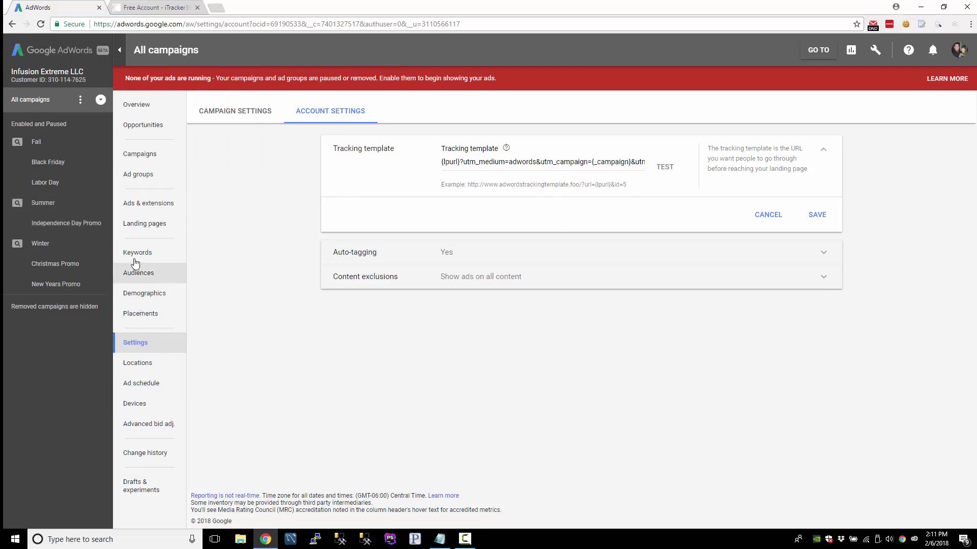
Step: Look at the ads list, then return to Account Settings and review the tracking template text
{"action": "left_click", "coordinate": [135, 206]}
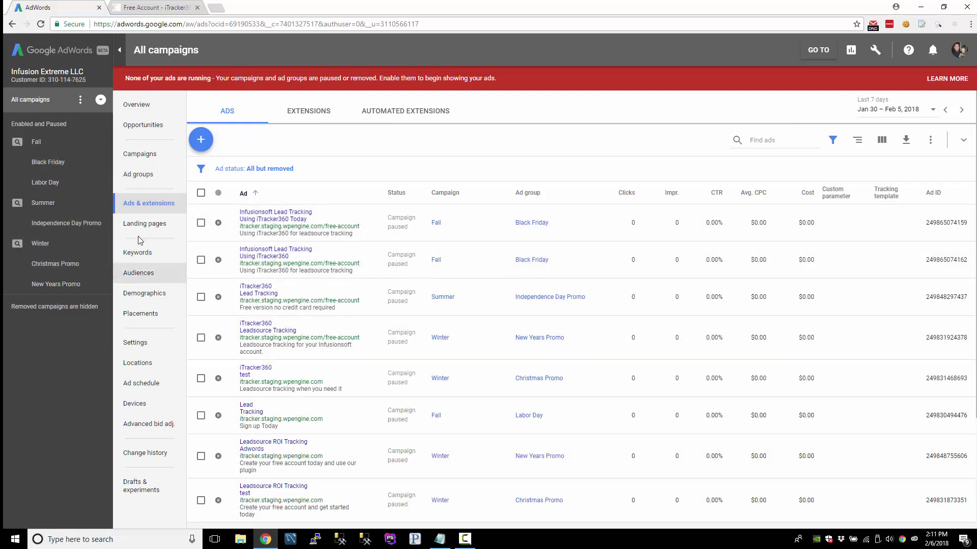
{"action": "left_click", "coordinate": [136, 342]}
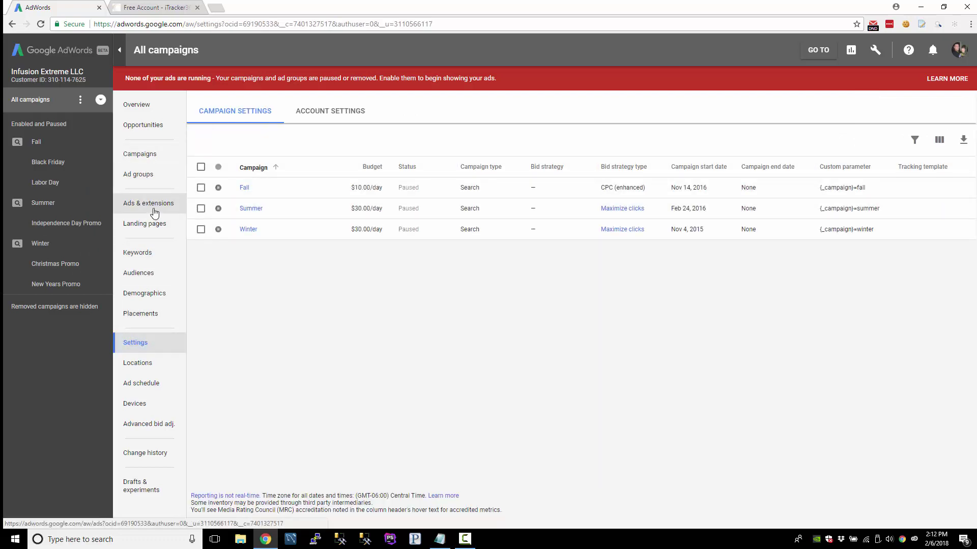
{"action": "left_click", "coordinate": [355, 113]}
{"action": "left_click", "coordinate": [478, 149]}
{"action": "triple_click", "coordinate": [654, 166]}
{"action": "left_click", "coordinate": [604, 163]}
{"action": "left_click_drag", "start_coordinate": [517, 165], "coordinate": [580, 163]}
Step: Rerun the template test and open the Independence Day Promo sample URL in a new tab
{"action": "left_click", "coordinate": [631, 272]}
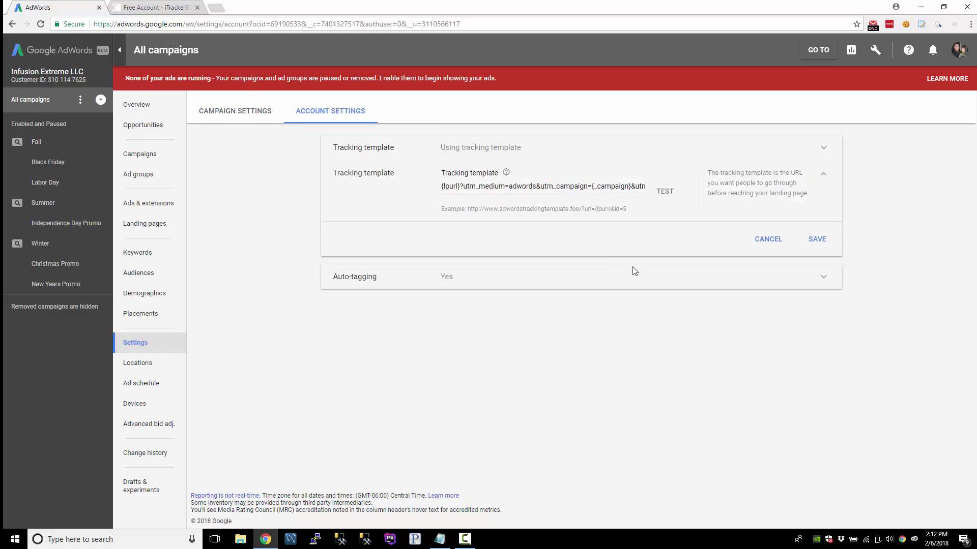
{"action": "left_click", "coordinate": [572, 149]}
{"action": "triple_click", "coordinate": [638, 163]}
{"action": "left_click", "coordinate": [661, 169]}
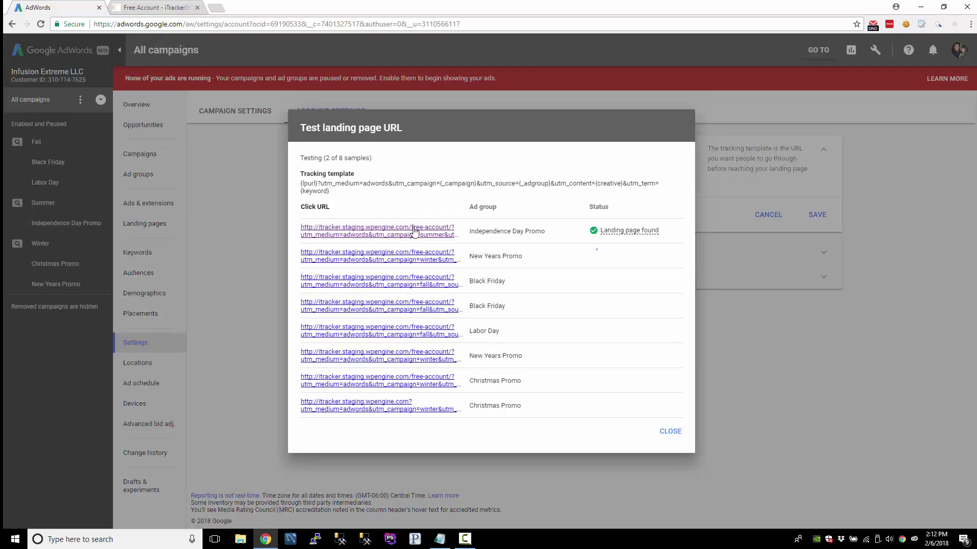
{"action": "left_click", "coordinate": [415, 234]}
{"action": "double_click", "coordinate": [530, 24]}
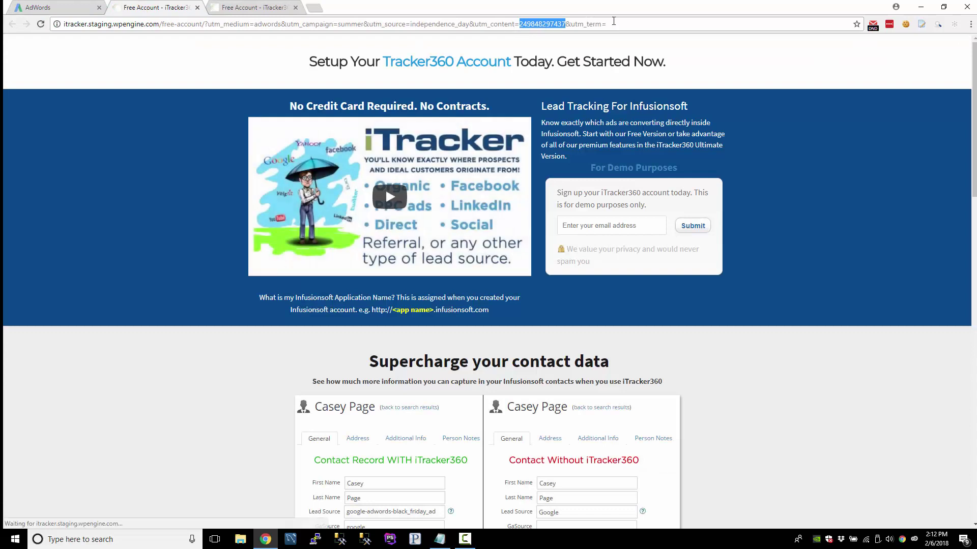
Step: Verify the iTracker360 URL carries utm_campaign=summer, utm_source=independence_day and the ad ID as utm_content
{"action": "left_click", "coordinate": [617, 23]}
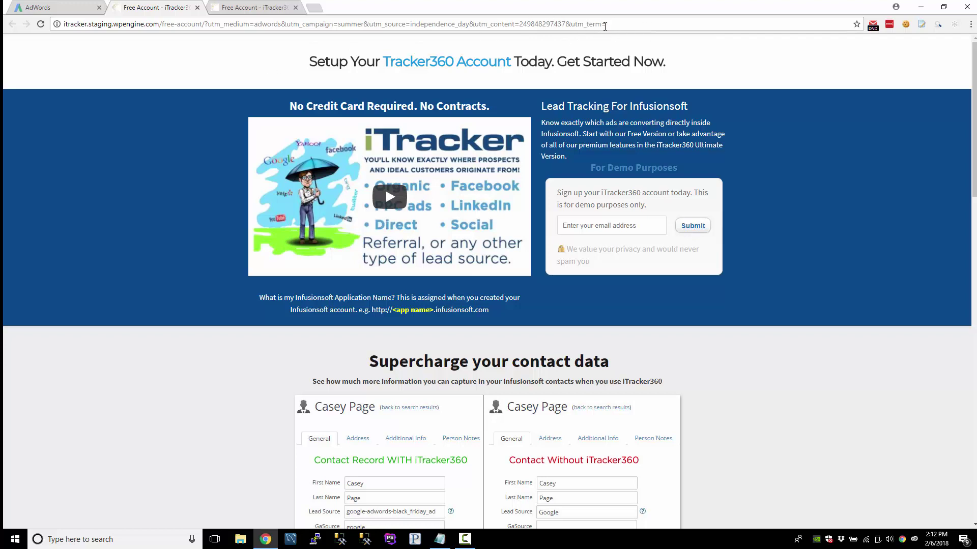
{"action": "left_click_drag", "start_coordinate": [249, 24], "coordinate": [607, 25]}
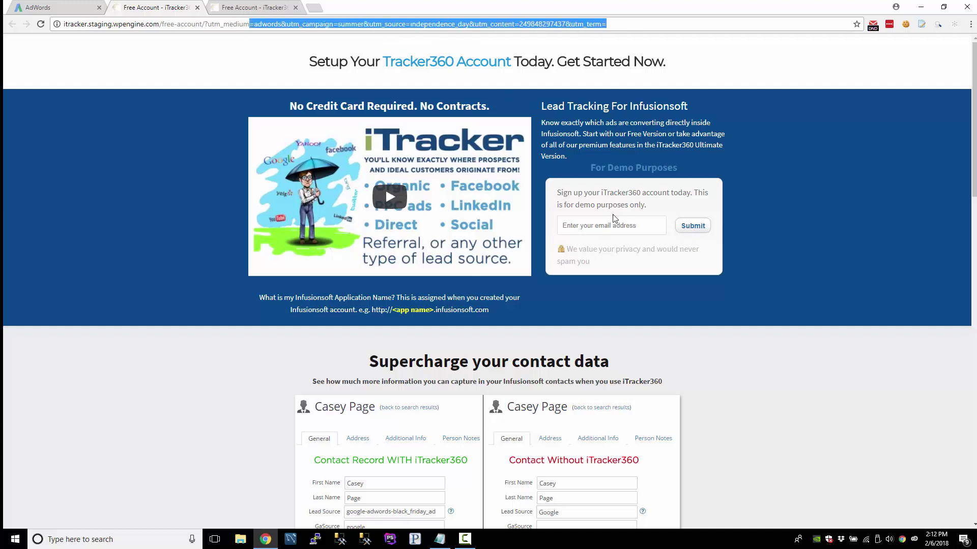
{"action": "left_click", "coordinate": [46, 8]}
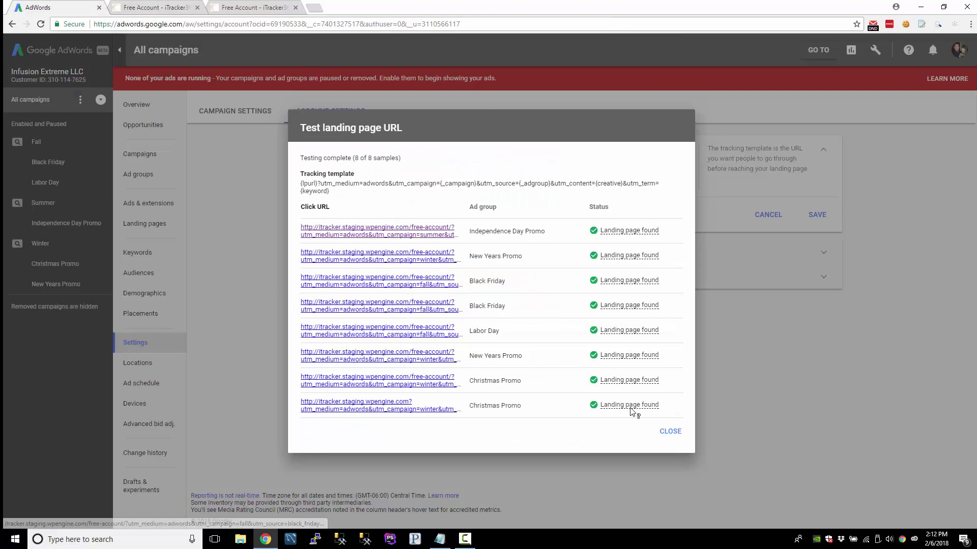
Step: Close the landing page URL test results and cancel the tracking template editor unchanged
{"action": "left_click", "coordinate": [670, 437]}
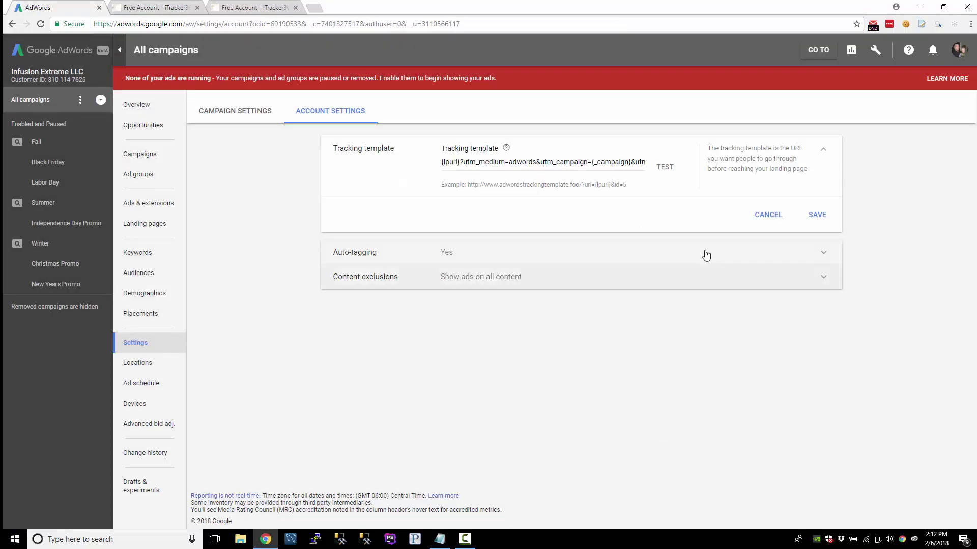
{"action": "left_click", "coordinate": [768, 215]}
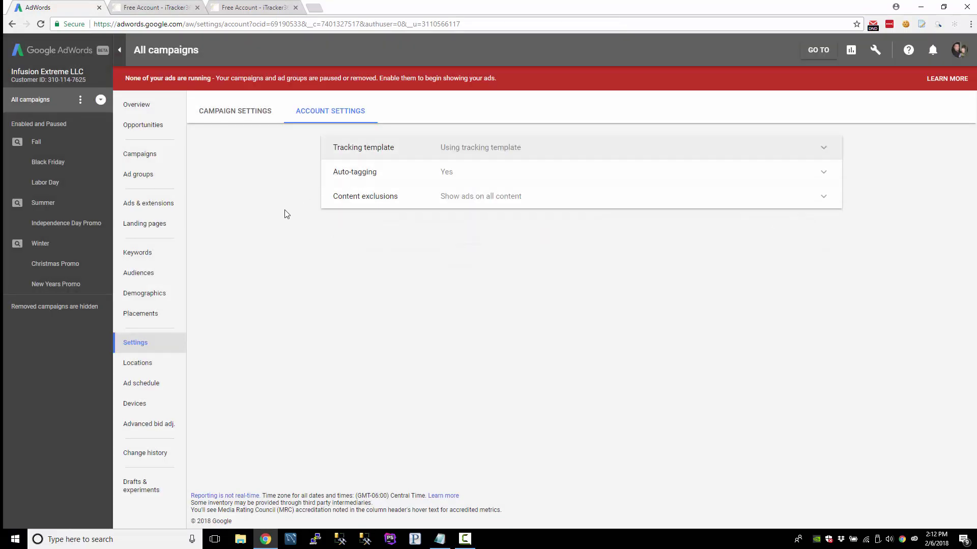